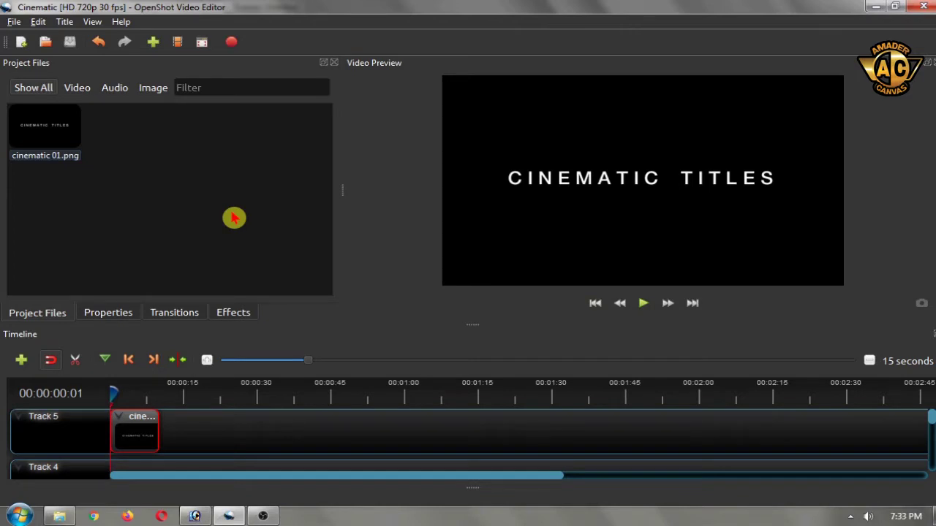
left_click(63, 142)
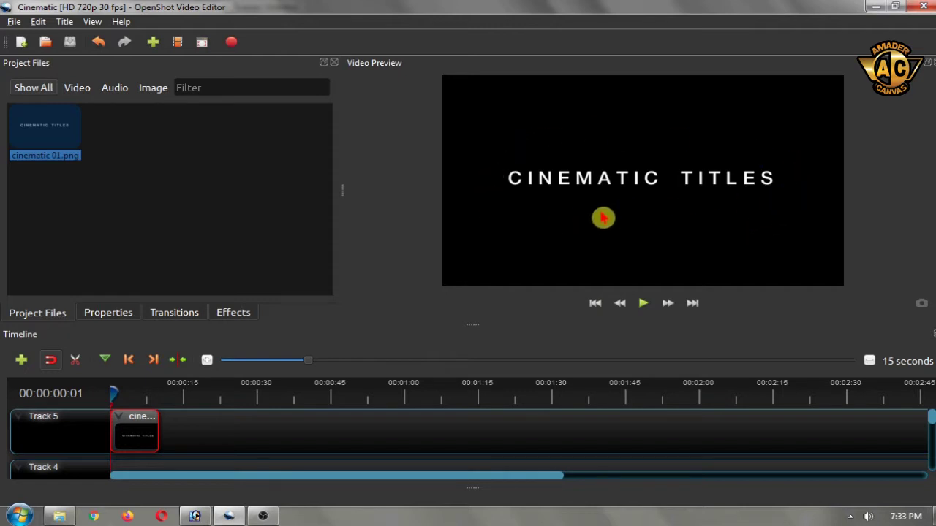
left_click(257, 228)
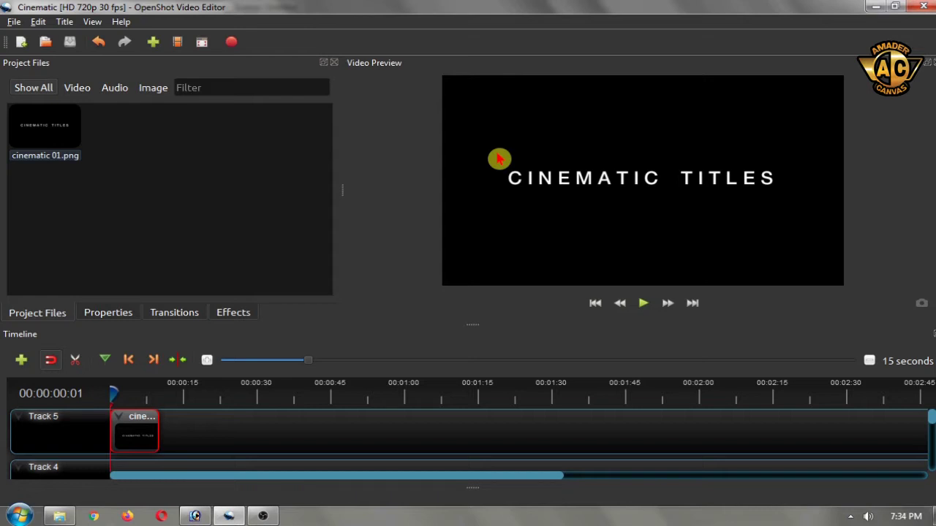
Step: Switch to Photoshop and create a transparent 1280 x 720 pixel document named cinematic at 72 pixels/inch in RGB Color
left_click(194, 516)
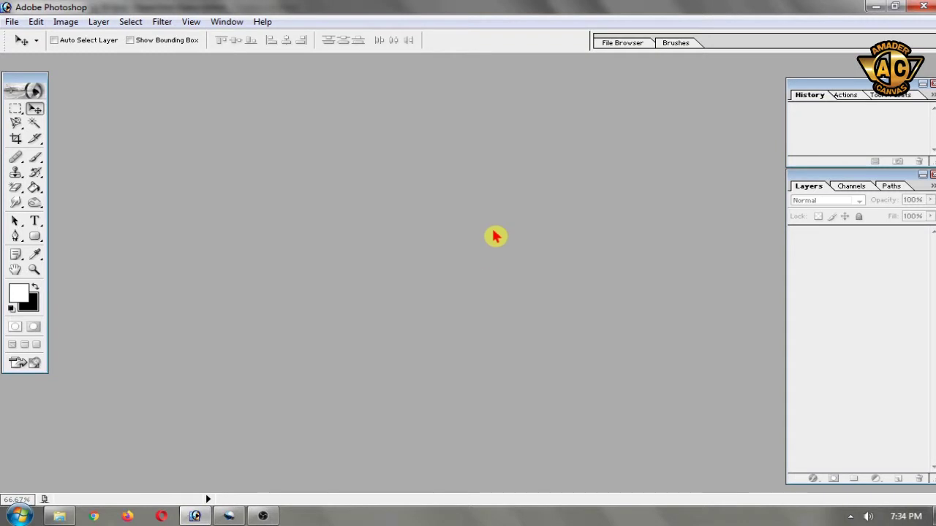
left_click(12, 21)
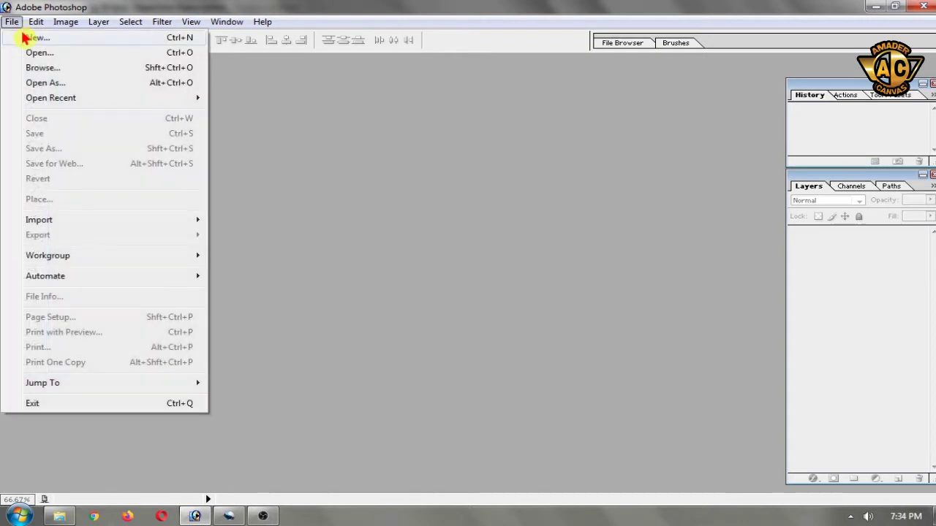
left_click(27, 35)
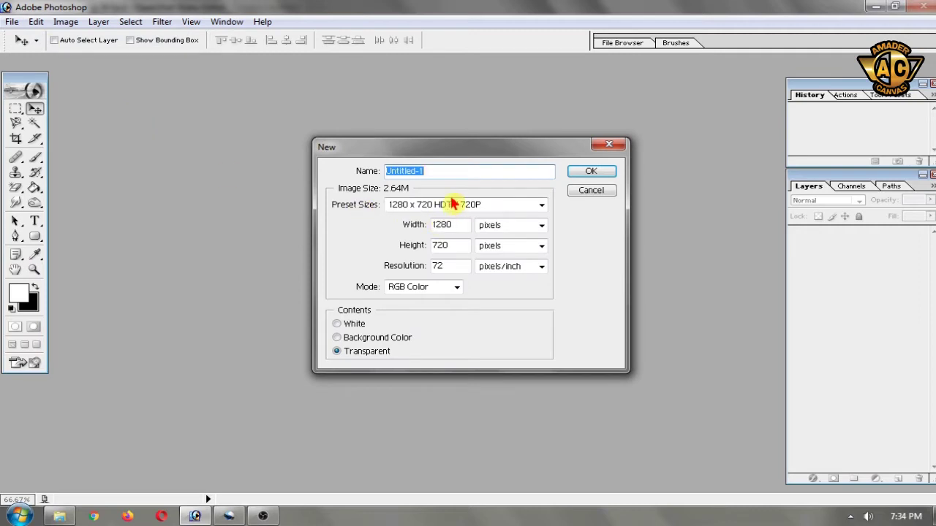
type("ci")
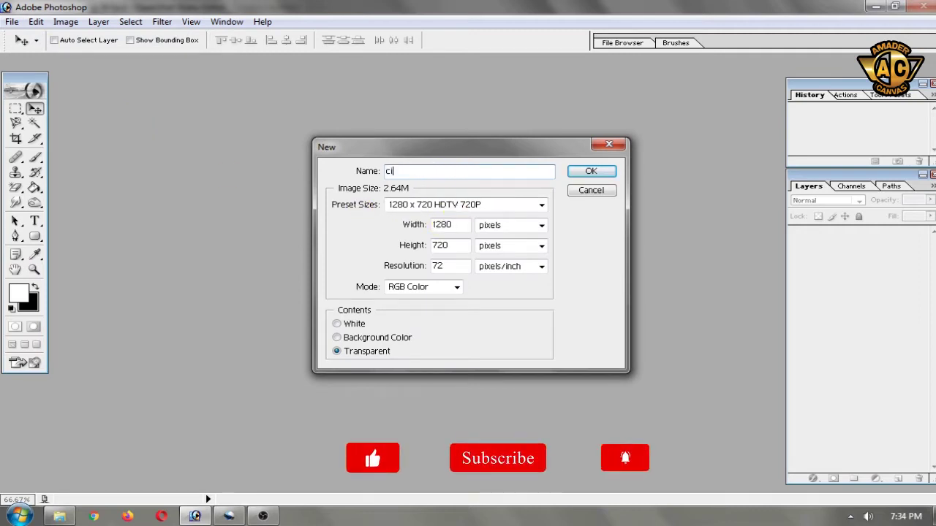
type("nematic")
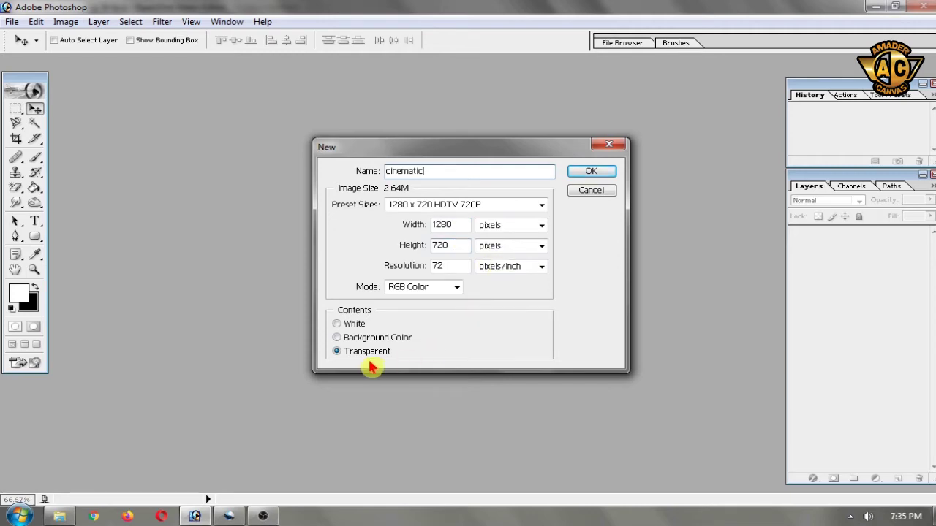
left_click(589, 171)
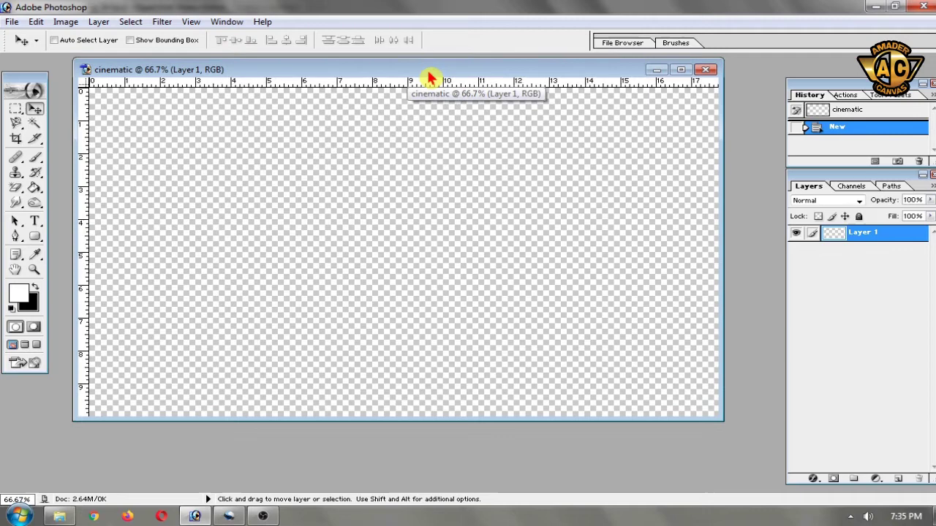
Step: Fill Layer 1 entirely with black using the Paint Bucket
left_click_drag(429, 76, 433, 84)
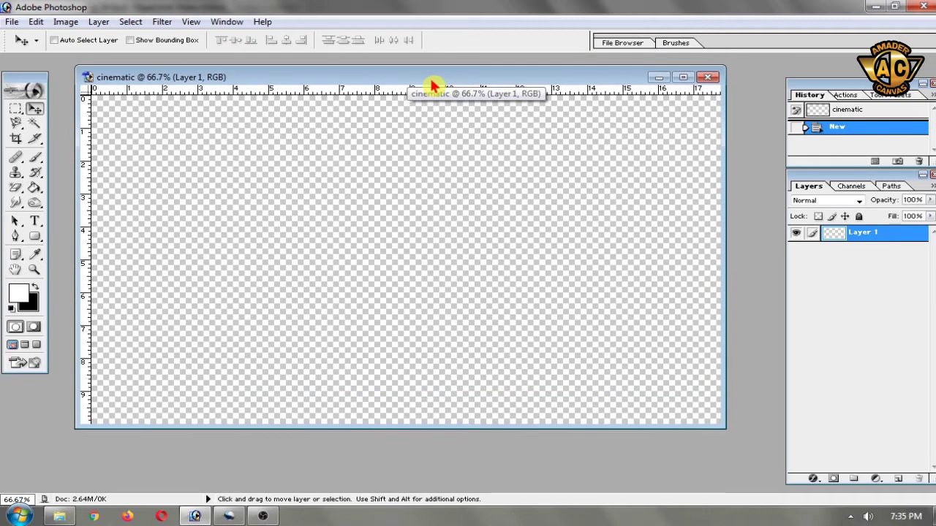
left_click(35, 287)
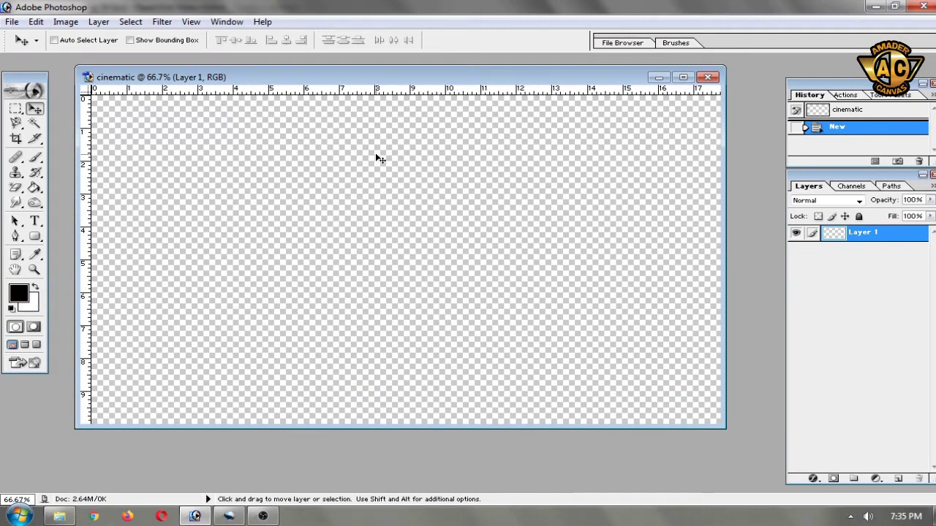
left_click(34, 188)
left_click(448, 188)
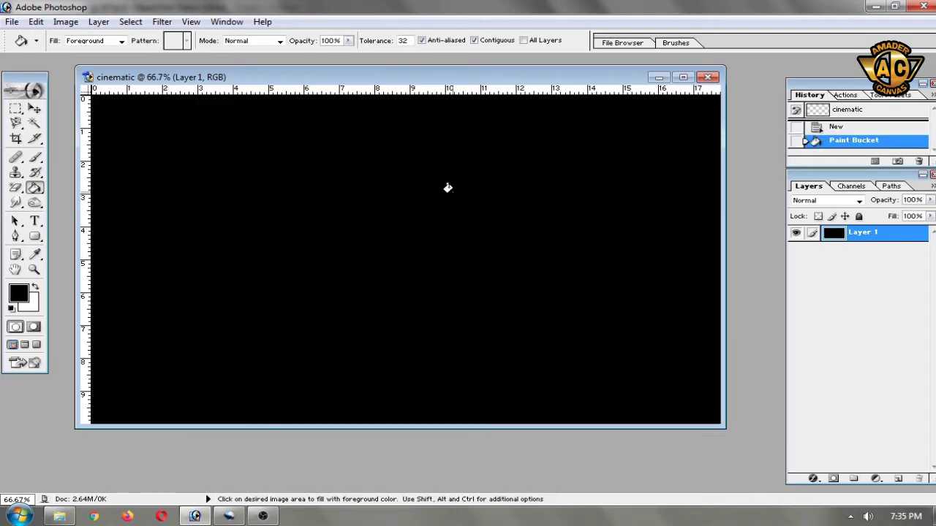
Step: Add the horizontal text "CINEMATIC TITLES" in white Neue Helvetica BQ Regular on the black canvas
key("x")
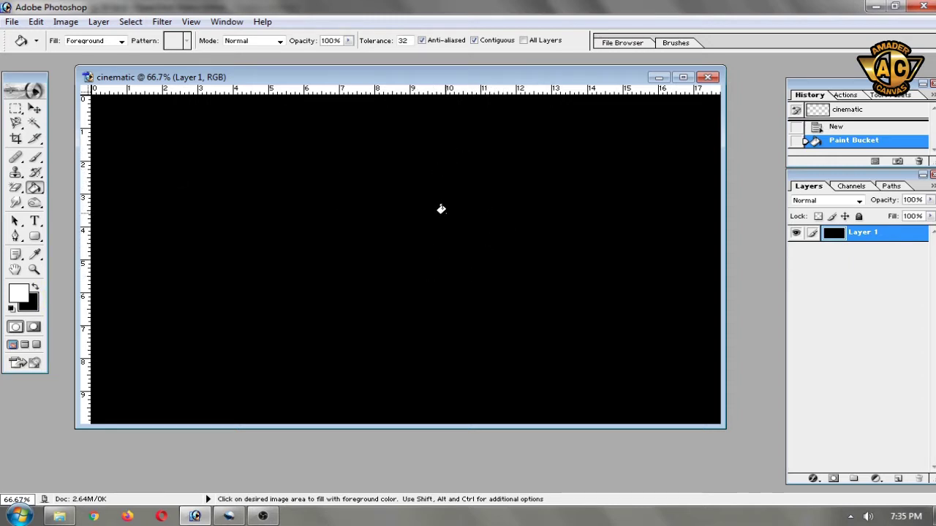
left_click(40, 227)
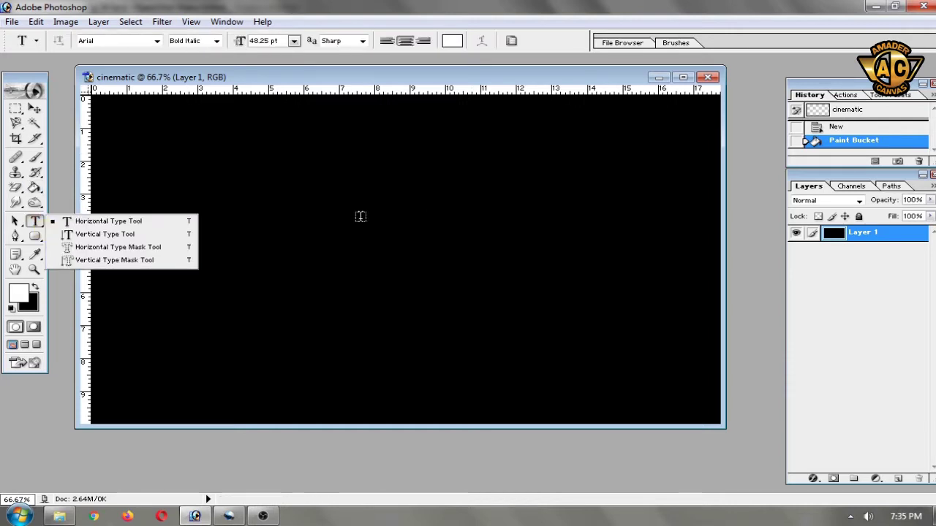
left_click(283, 245)
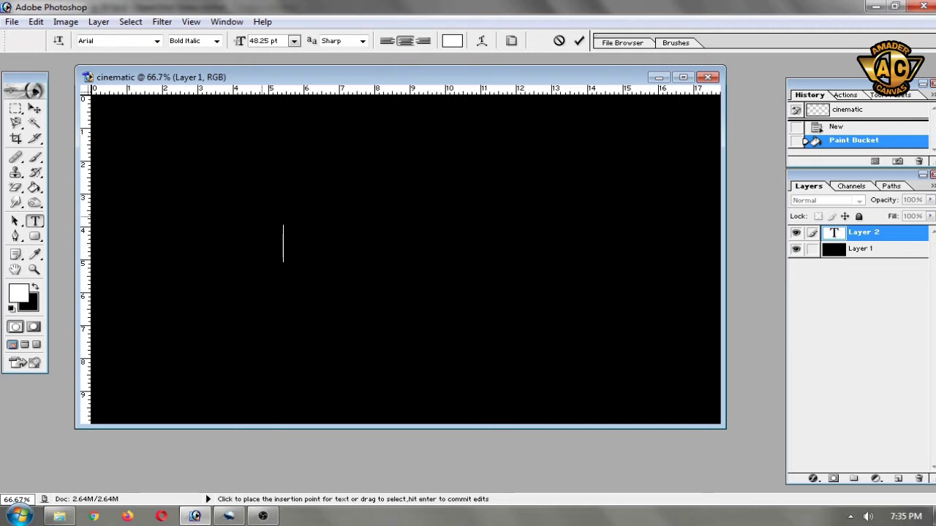
left_click(157, 40)
scroll(173, 253, "down", 10)
left_click(133, 253)
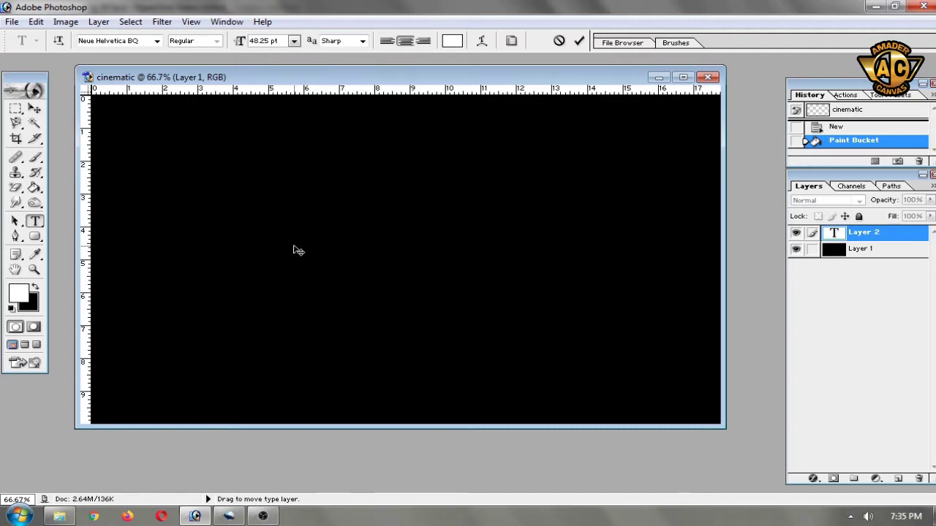
type("INEMATIC TITLES")
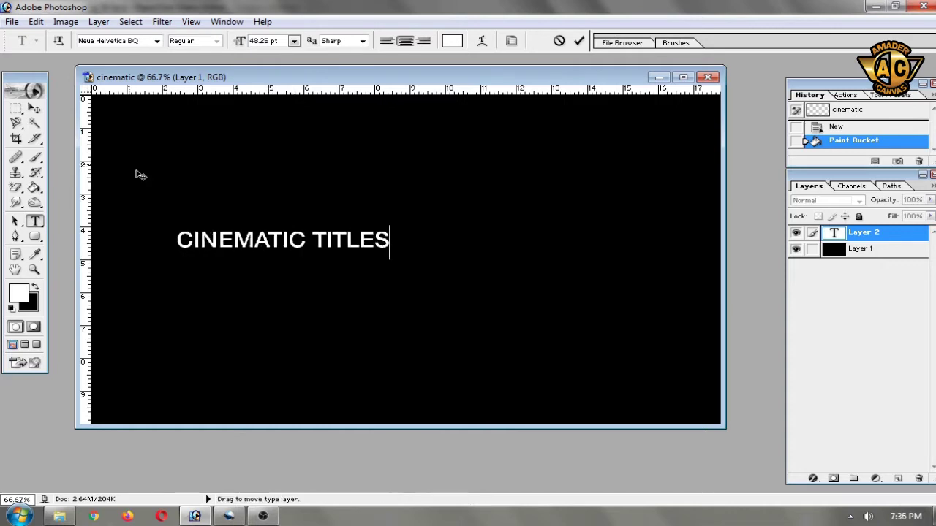
Step: Center and enlarge the title to about 76.79 pt, and widen the gap between its two words with an extra space
left_click(34, 108)
left_click_drag(263, 239, 332, 253)
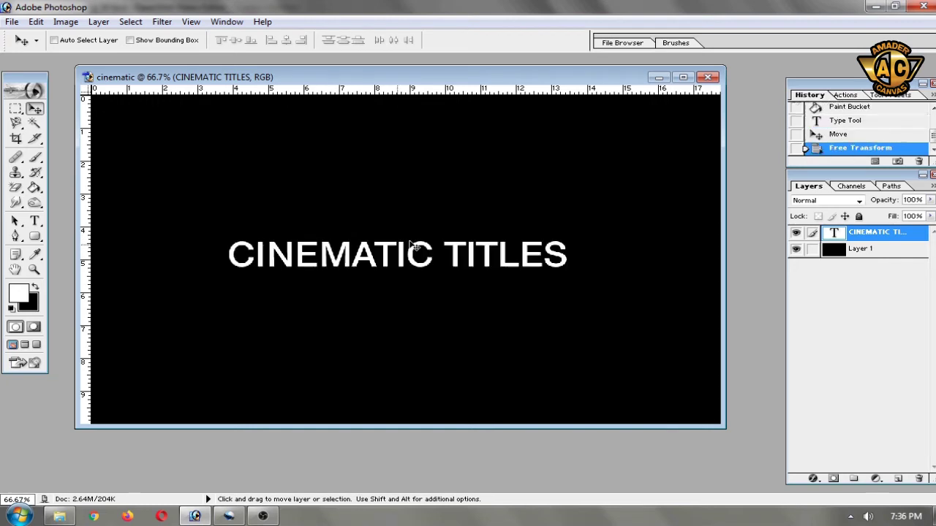
left_click(35, 220)
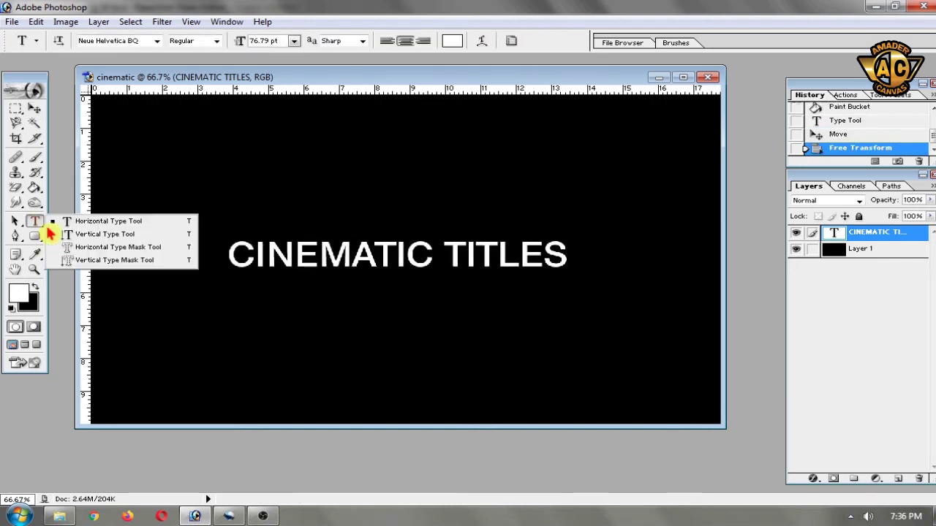
left_click(436, 252)
key("ctrl+Return")
key("v")
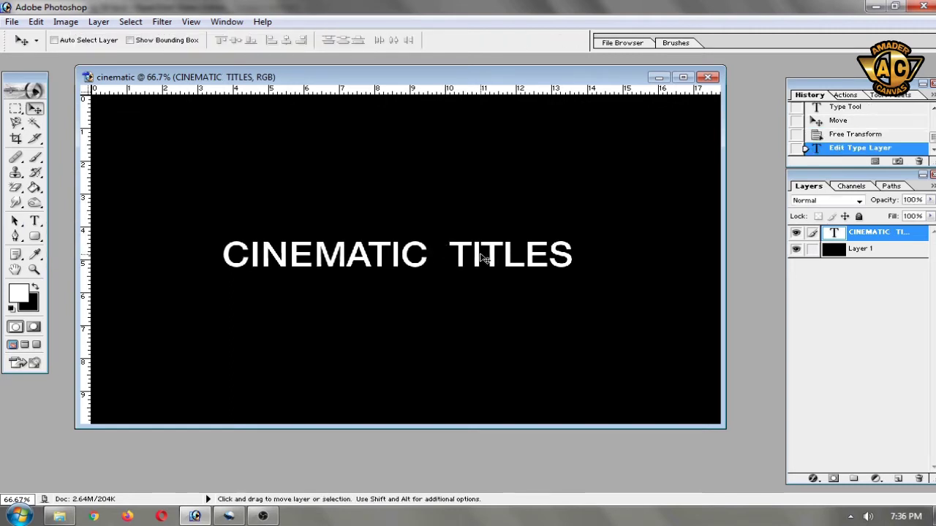
left_click_drag(512, 78, 512, 70)
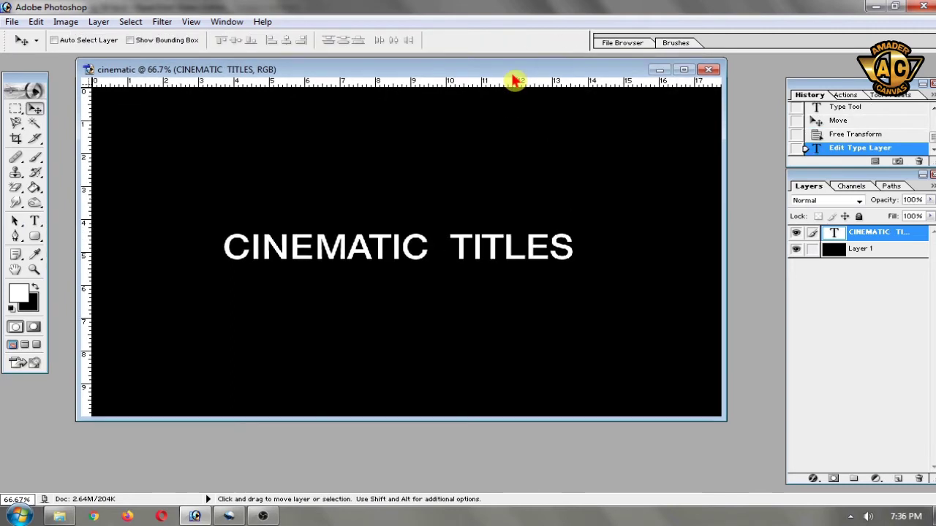
Step: Export the title for the web as a transparent PNG-24 with the black Layer 1 hidden only during the export
left_click(796, 250)
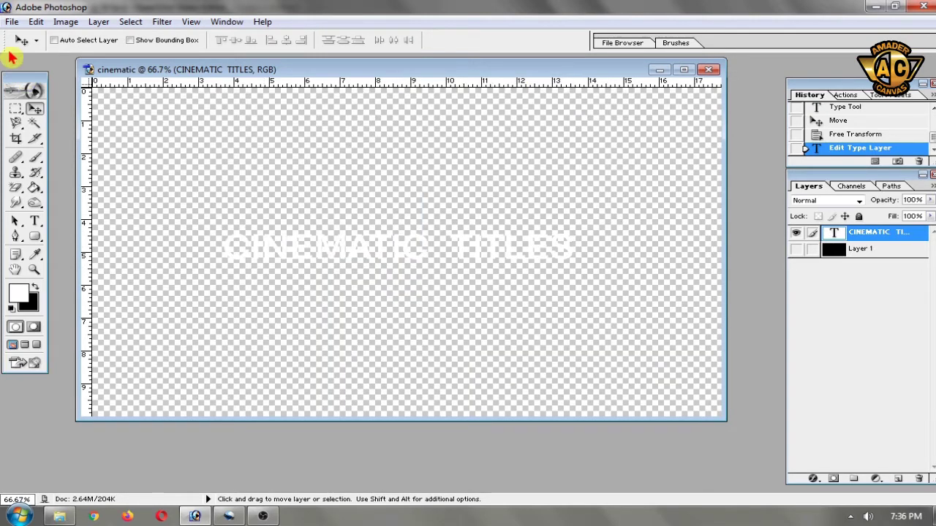
left_click(12, 21)
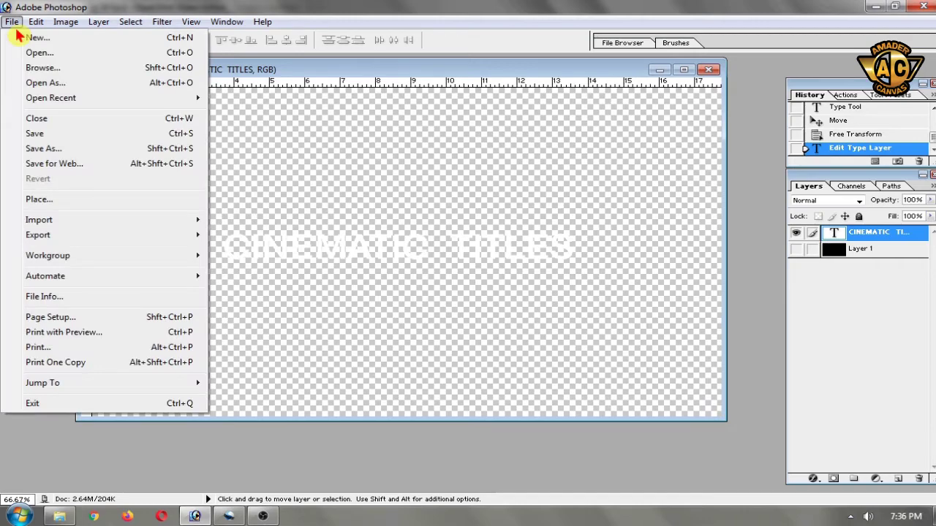
left_click(77, 172)
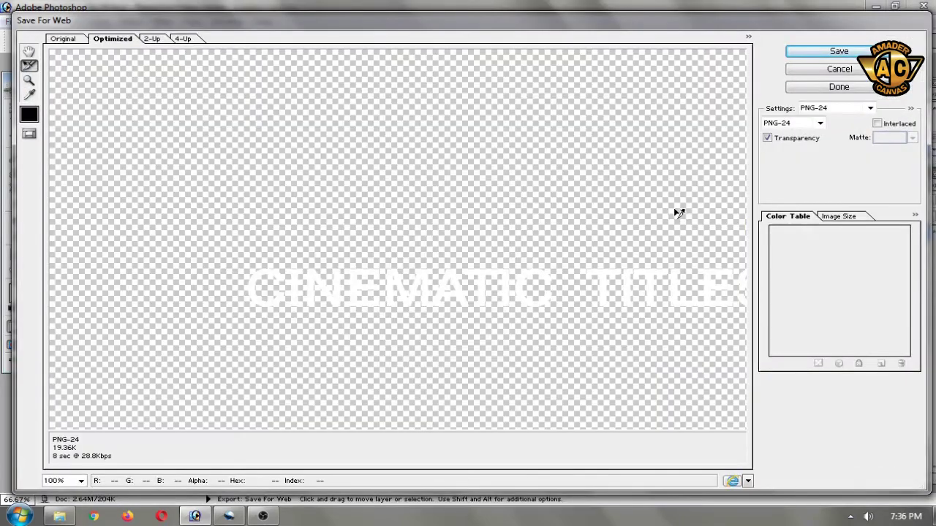
left_click(838, 51)
left_click(668, 434)
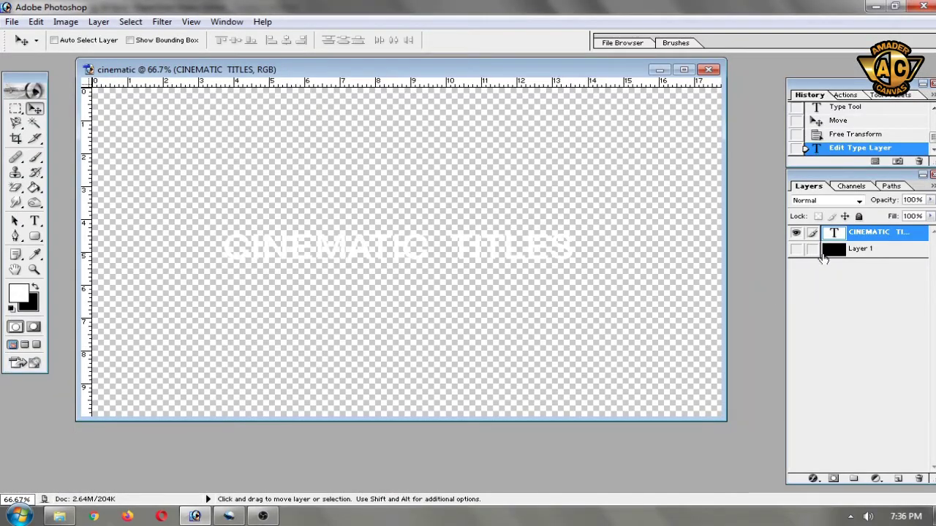
left_click(796, 249)
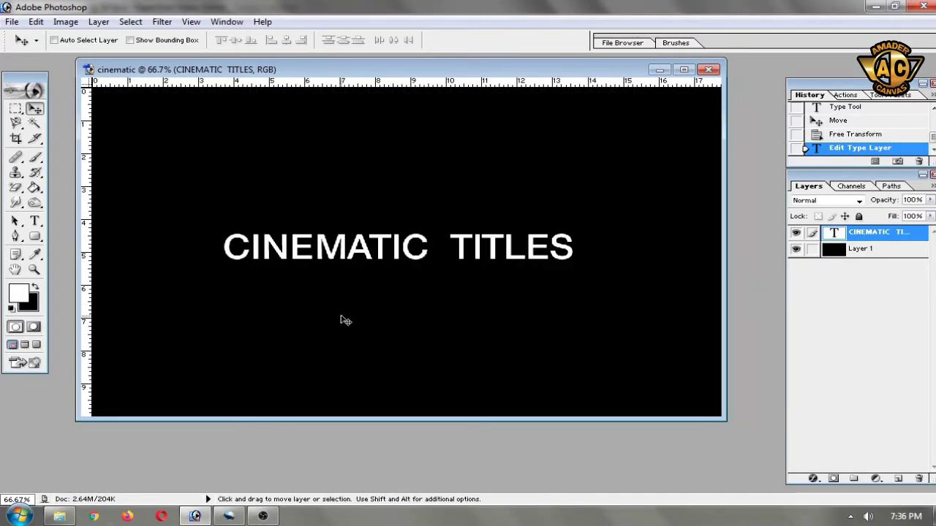
Step: Switch to OpenShot and shorten the cinematic 01.png clip on Track 5 to 6 seconds
left_click(243, 517)
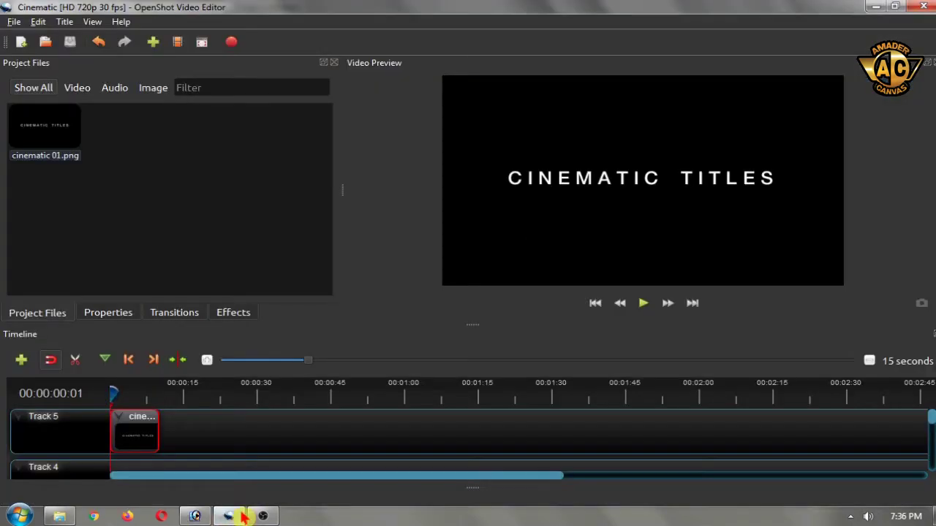
left_click(45, 139)
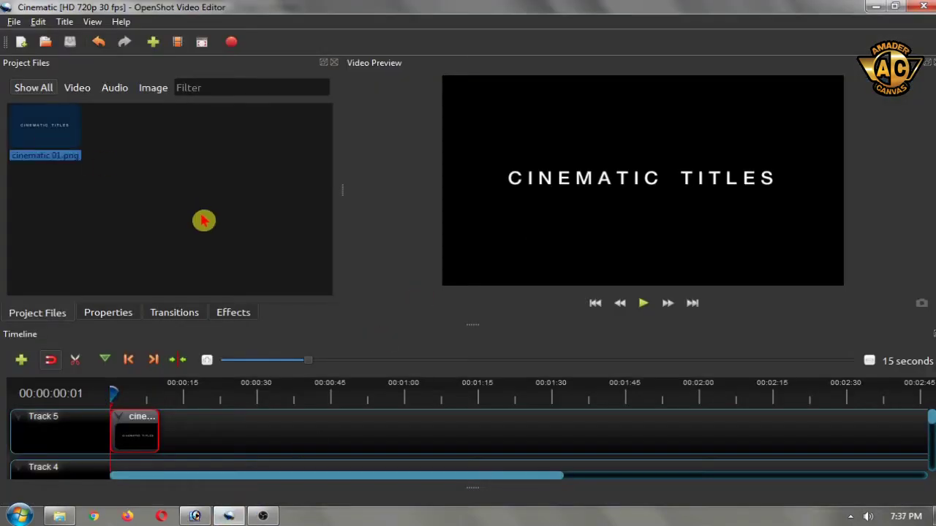
left_click(215, 370)
left_click(215, 369)
left_click(215, 369)
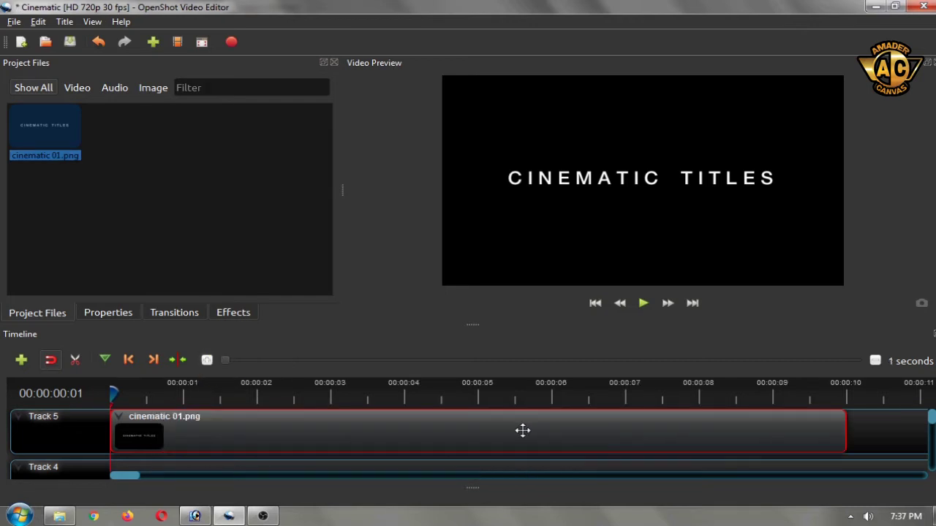
left_click_drag(846, 426, 557, 425)
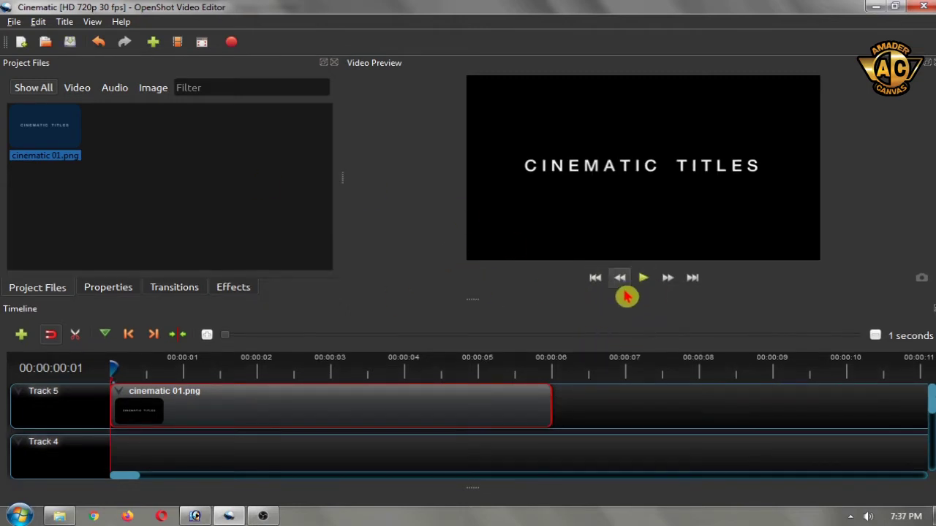
Step: Play the shortened title clip in the preview and return the playhead to the start
left_click(643, 284)
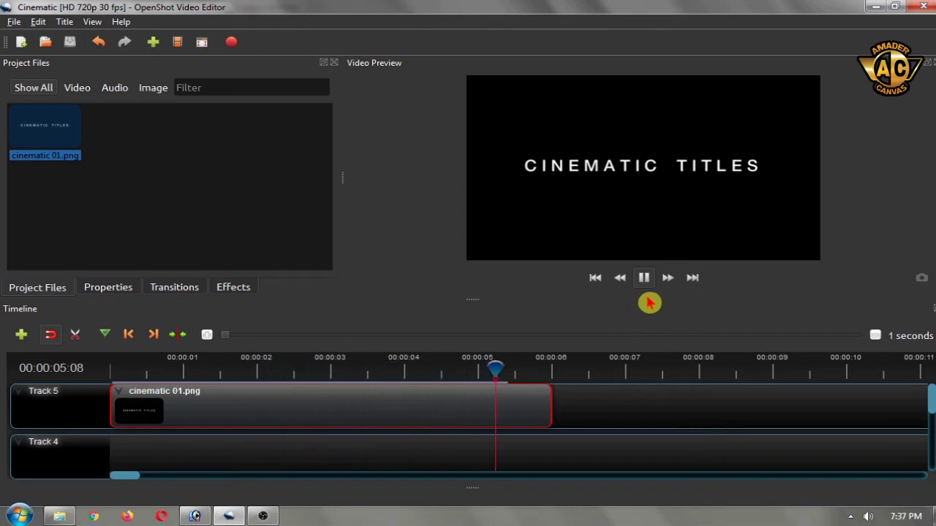
left_click(645, 288)
left_click(607, 290)
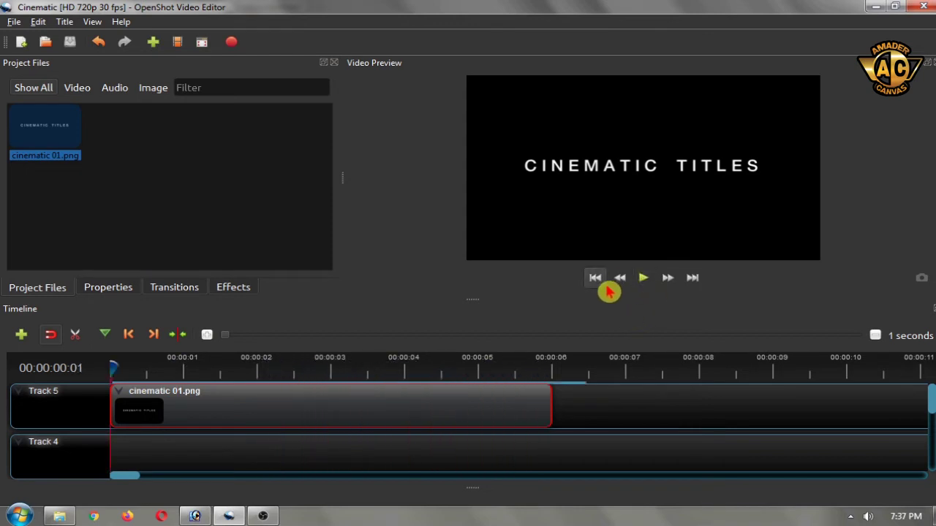
Step: Look through the library of available transitions for one that suits the title clip
left_click(186, 295)
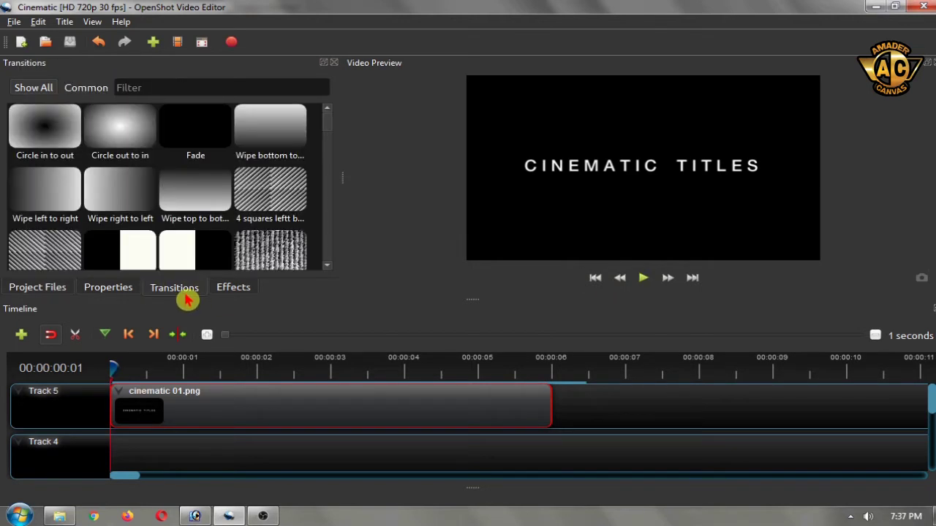
scroll(208, 192, "down", 8)
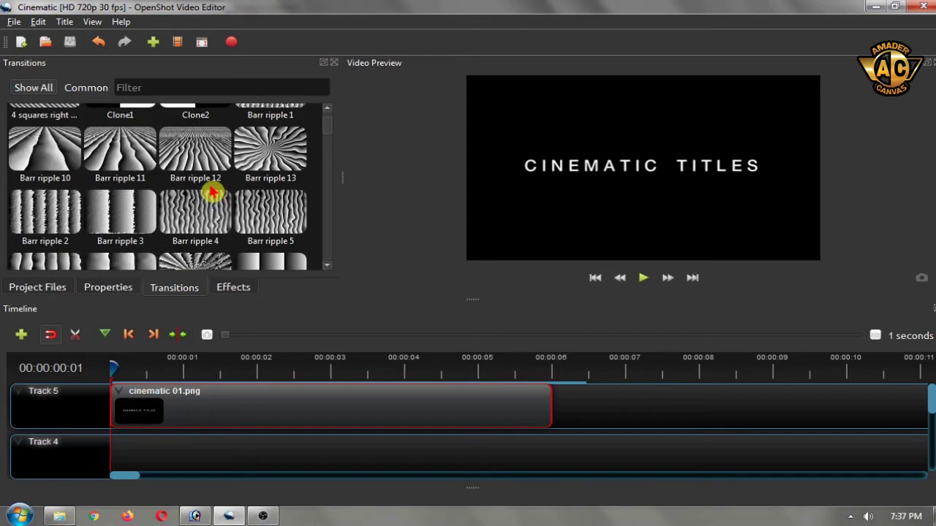
scroll(211, 192, "down", 15)
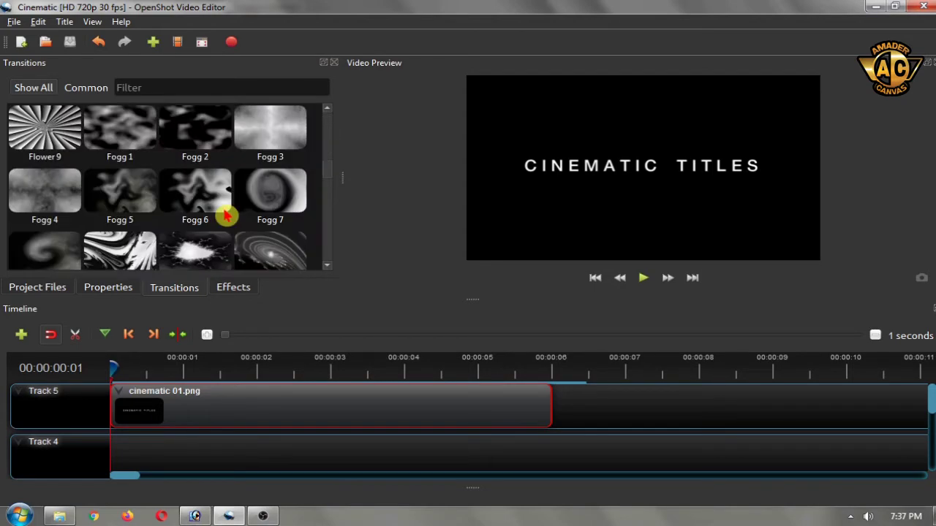
scroll(226, 221, "down", 15)
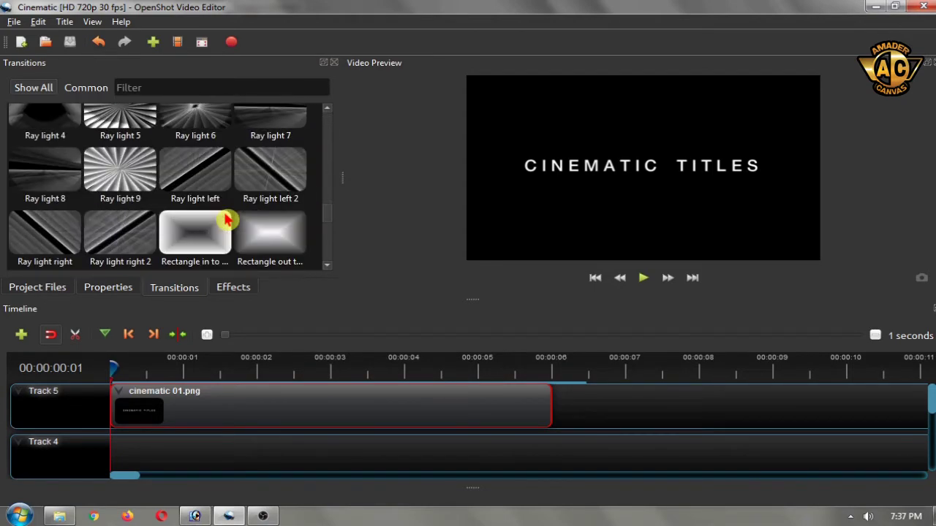
scroll(226, 221, "down", 6)
scroll(227, 220, "up", 15)
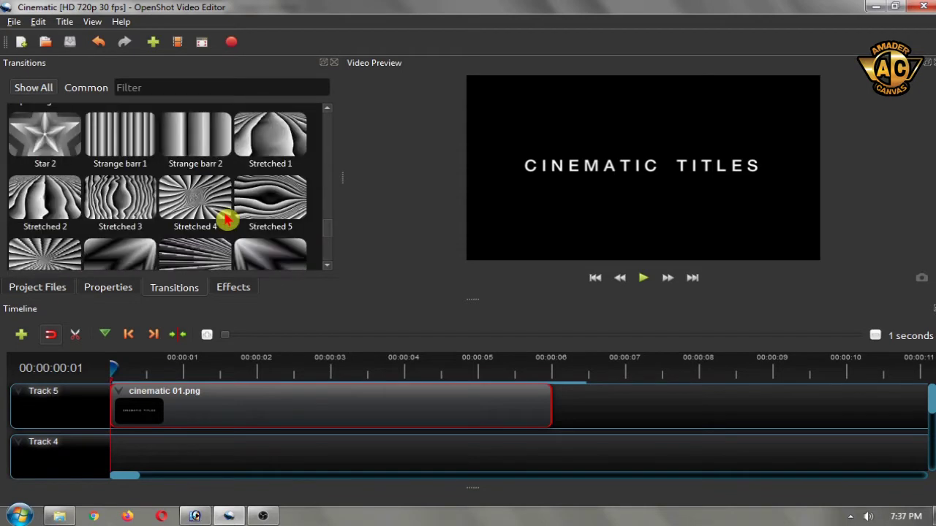
scroll(226, 221, "up", 15)
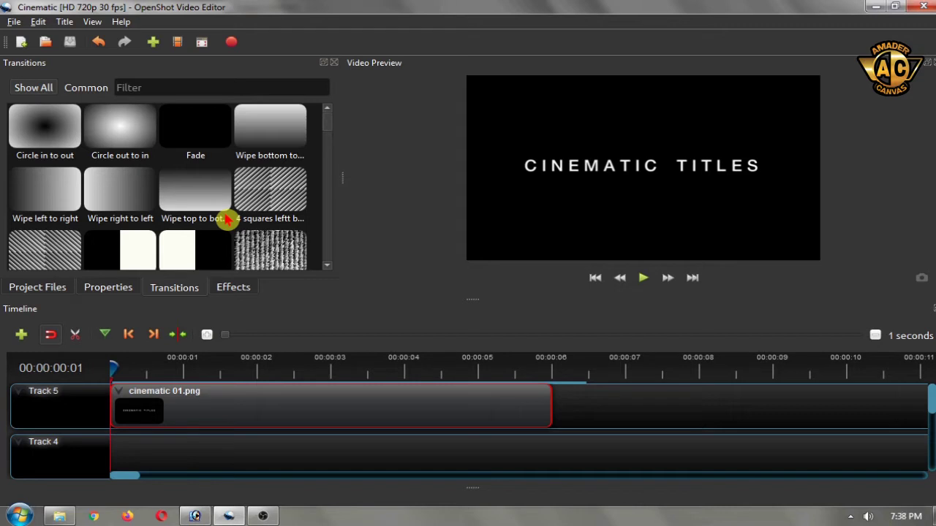
Step: Add the Barr ripple 11 transition at the start of the title clip on Track 5 and shorten it to about 3 seconds
scroll(227, 219, "down", 2)
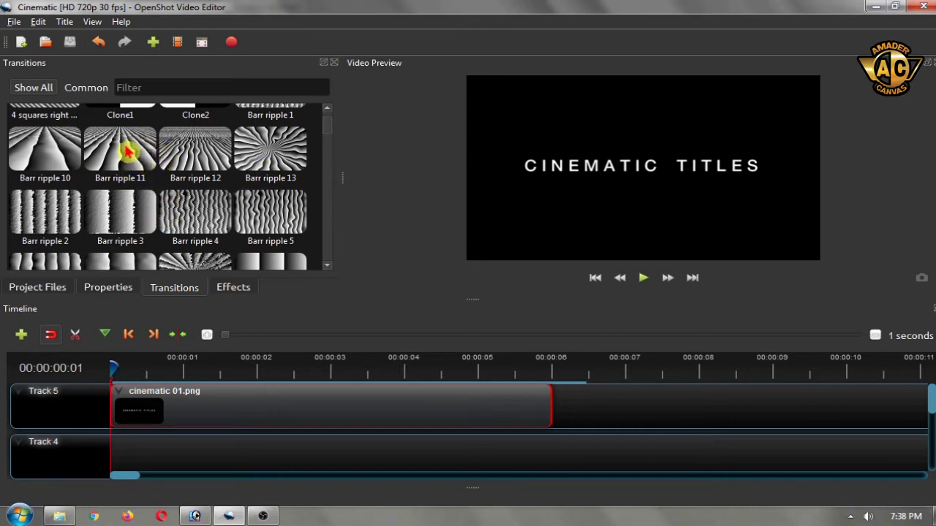
left_click_drag(124, 146, 345, 403)
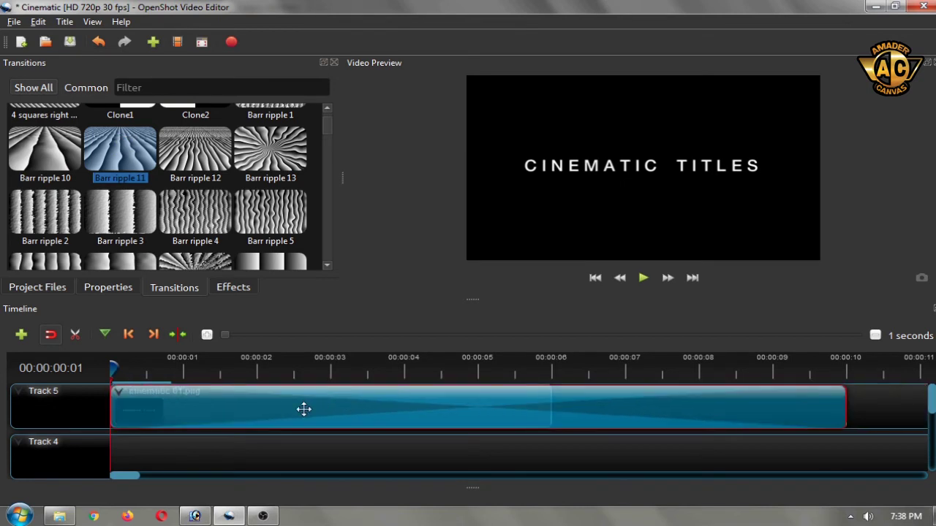
left_click(873, 424)
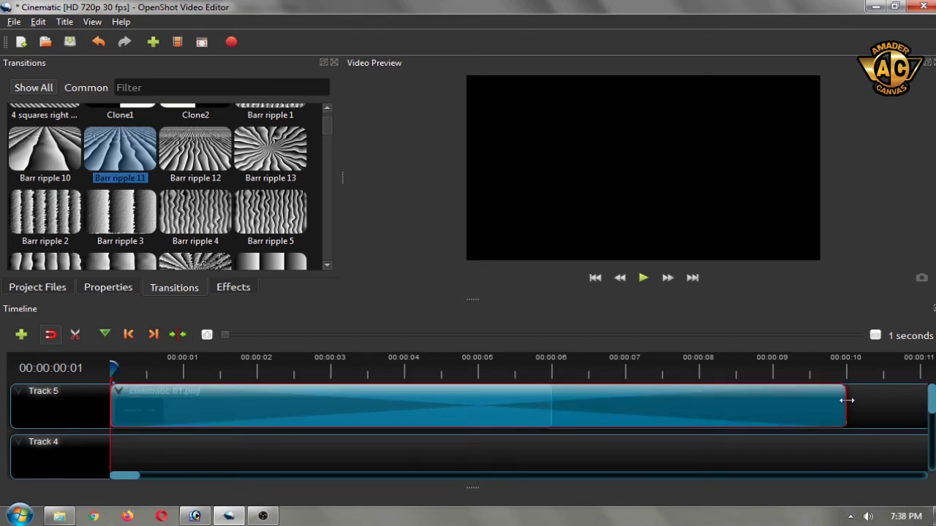
left_click_drag(846, 400, 331, 388)
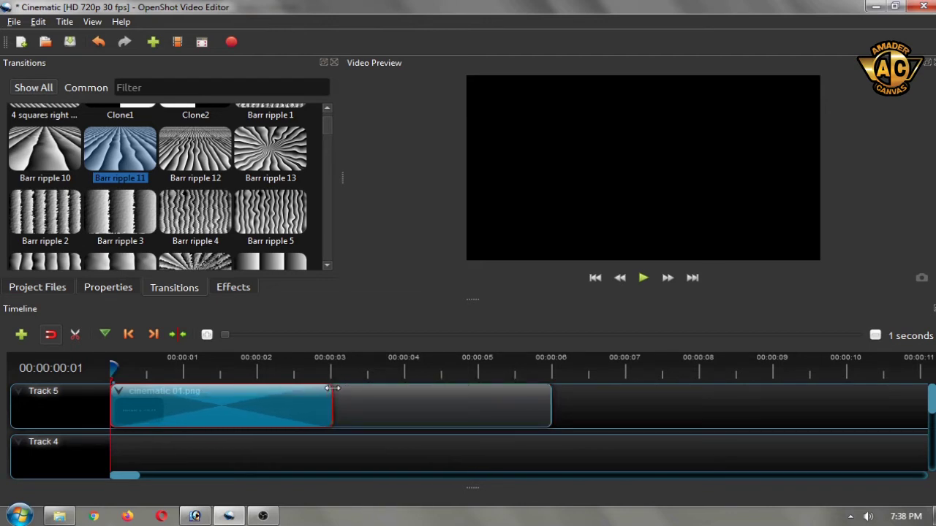
left_click_drag(332, 394, 326, 396)
left_click(593, 361)
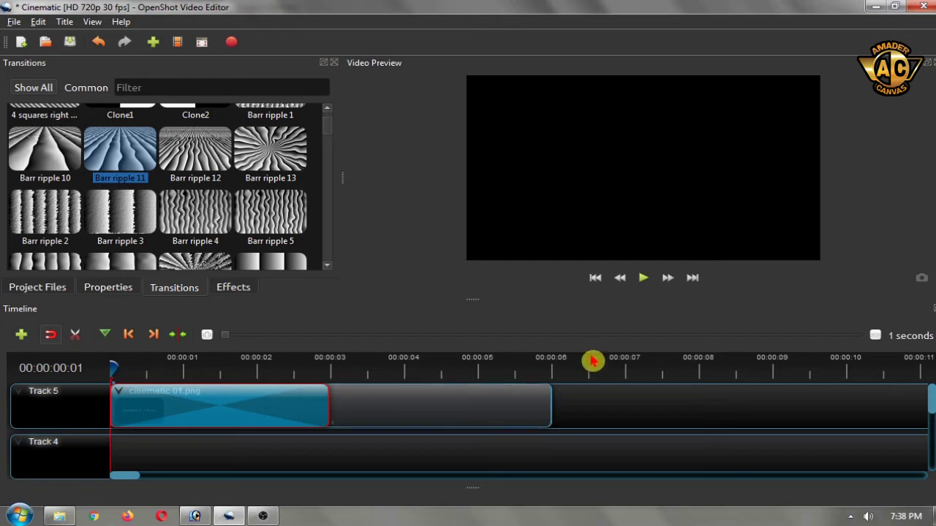
Step: Play the title's opening transition in the preview, pause it, and move the playhead back to 00:00:02:16
left_click_drag(183, 202, 183, 201)
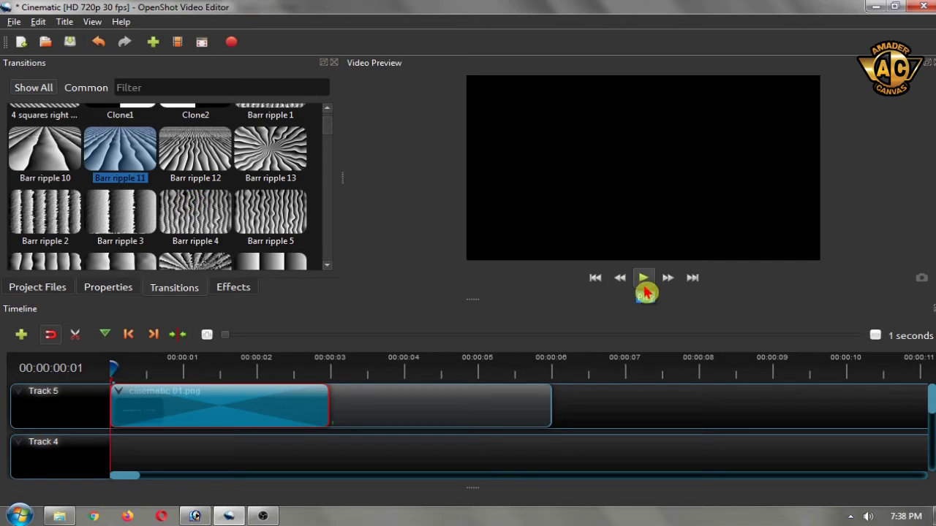
left_click(645, 283)
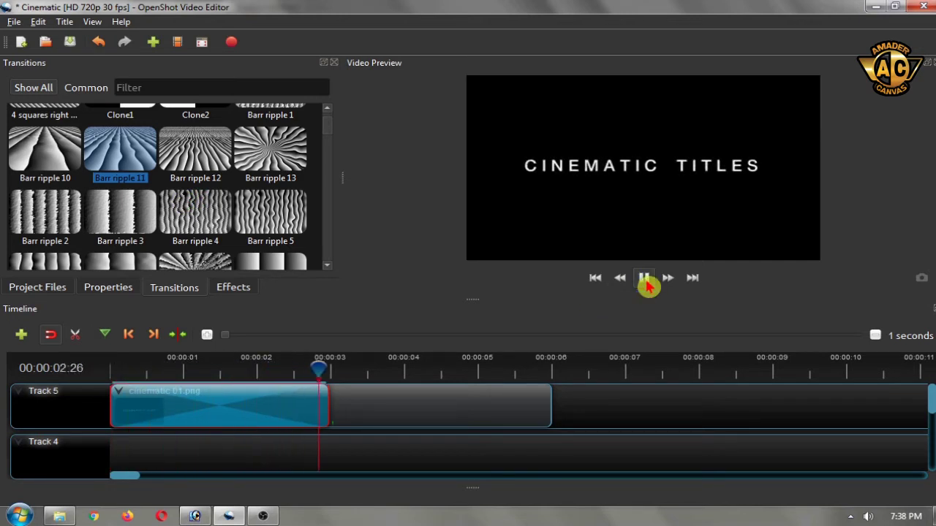
left_click(647, 287)
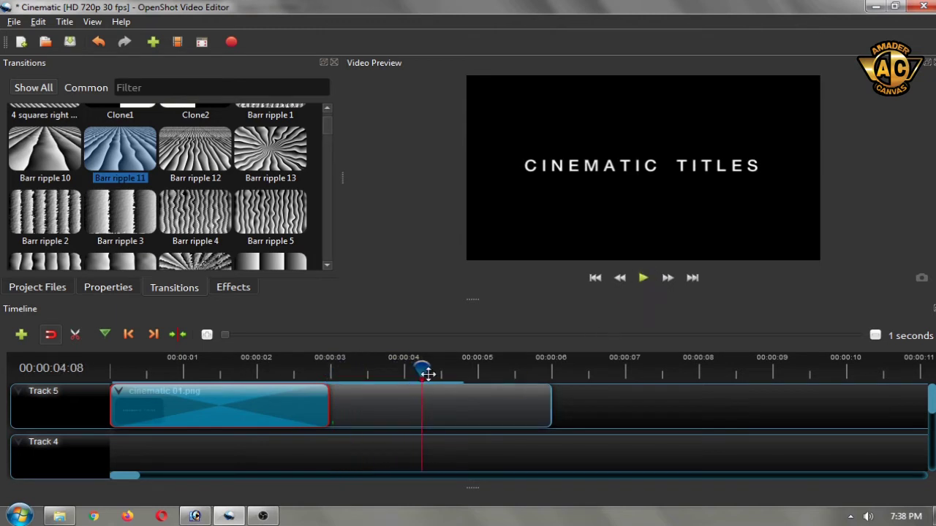
left_click_drag(422, 369, 293, 369)
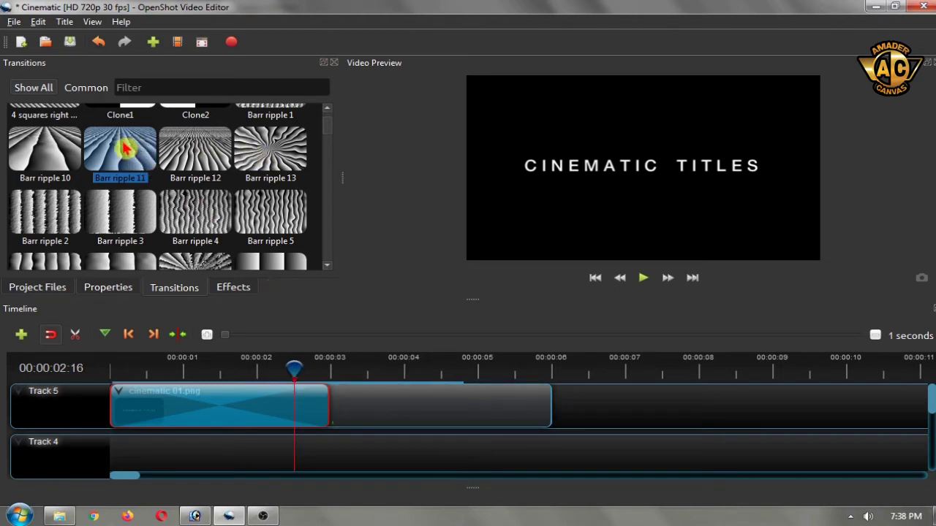
Step: Add a second Barr ripple 11 transition covering the title clip from about 3 to 6 seconds and reverse it
left_click_drag(125, 146, 539, 395)
left_click_drag(667, 416, 472, 416)
scroll(393, 466, "right", 2)
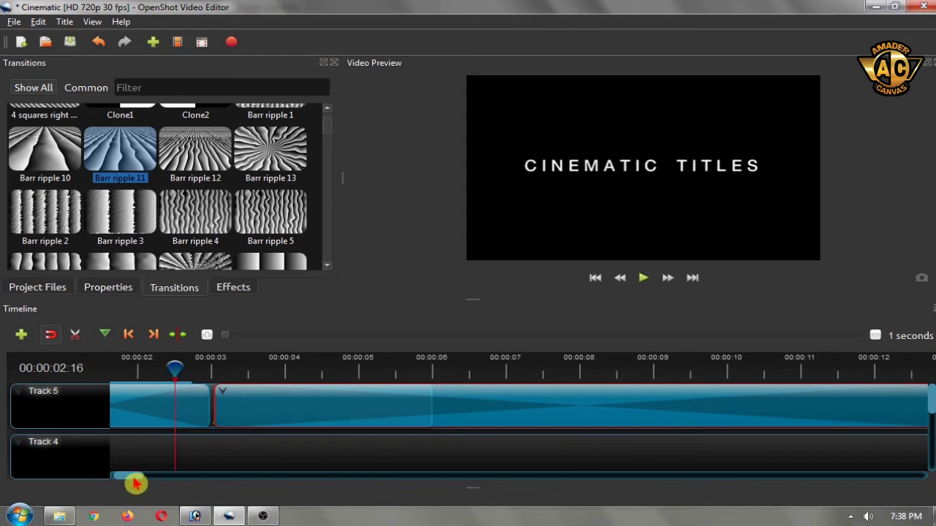
scroll(136, 483, "right", 1)
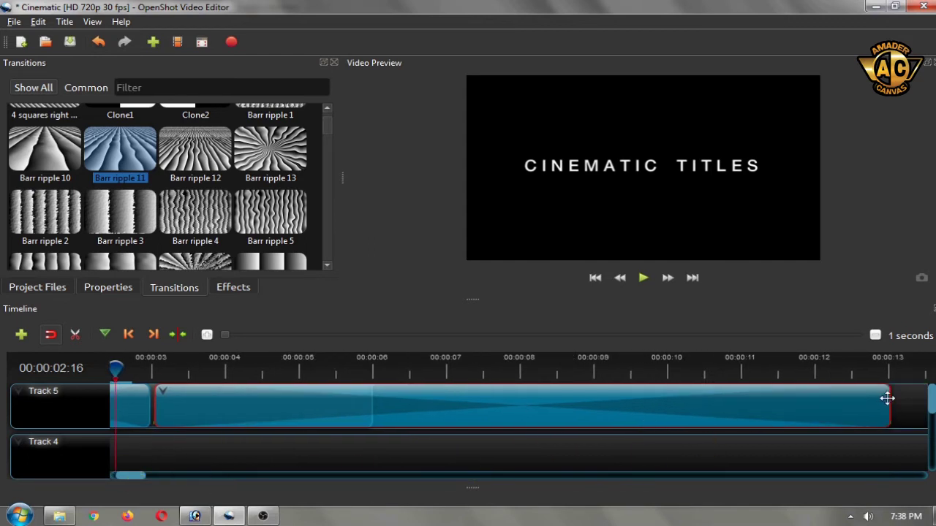
left_click_drag(891, 400, 371, 405)
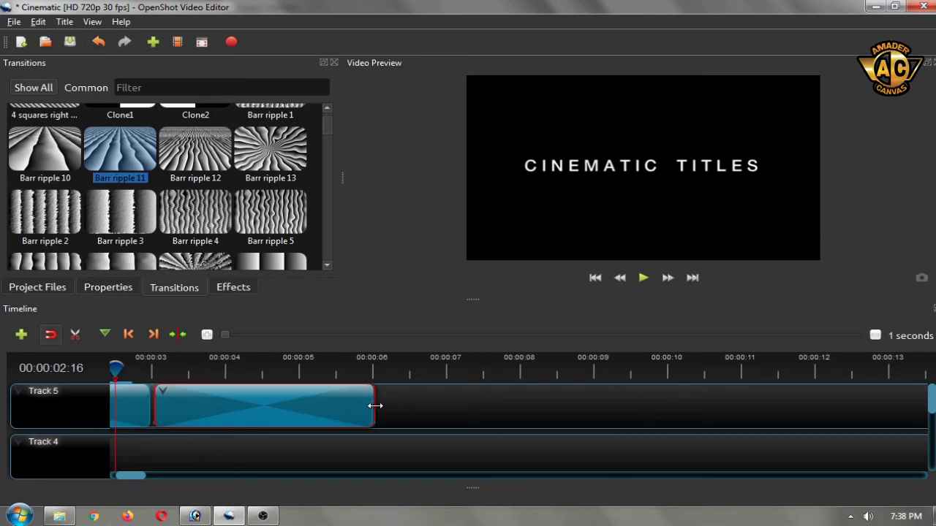
left_click_drag(132, 482, 121, 485)
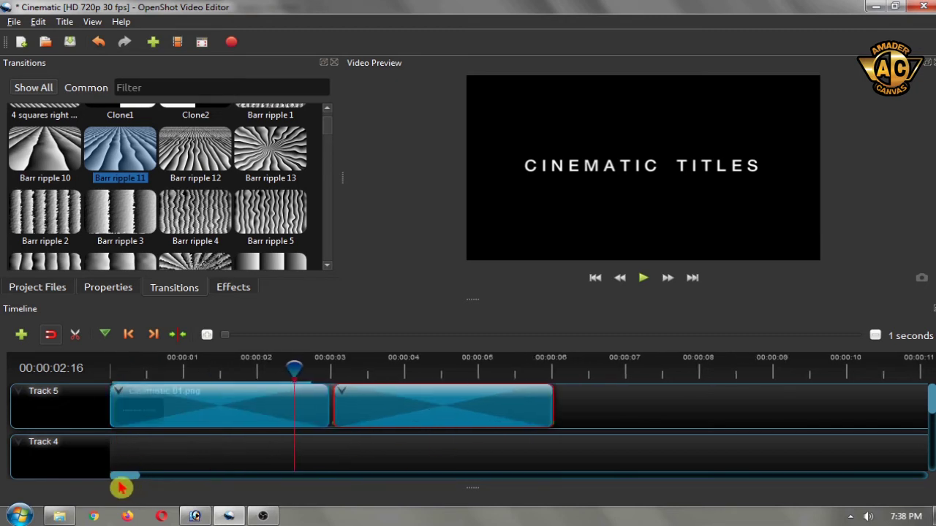
right_click(442, 412)
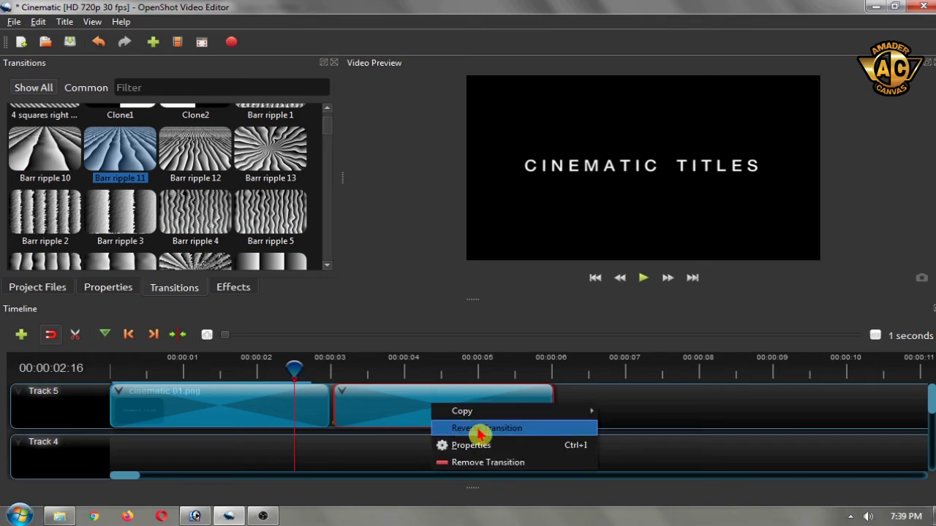
left_click(542, 431)
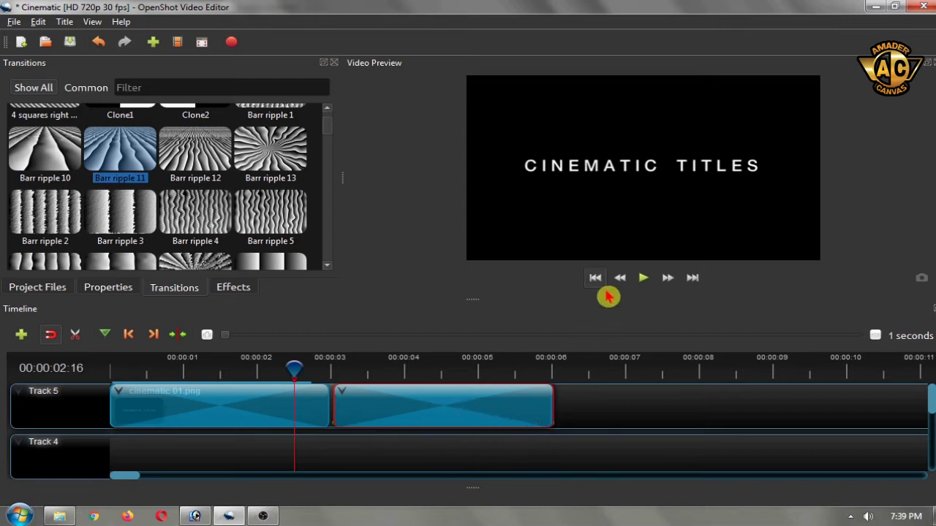
Step: Play the title clip from the start twice to check both transitions, and deselect the second transition
left_click(604, 289)
left_click(643, 278)
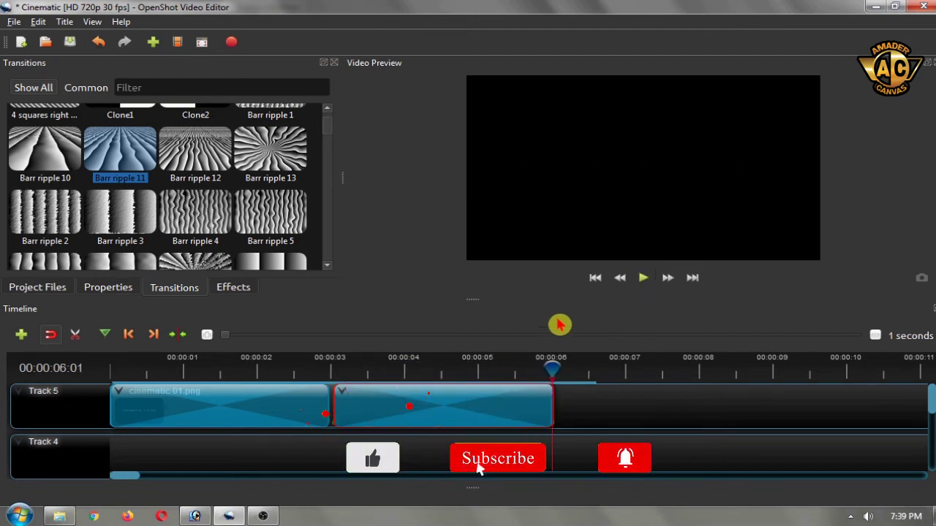
left_click(598, 280)
left_click(644, 280)
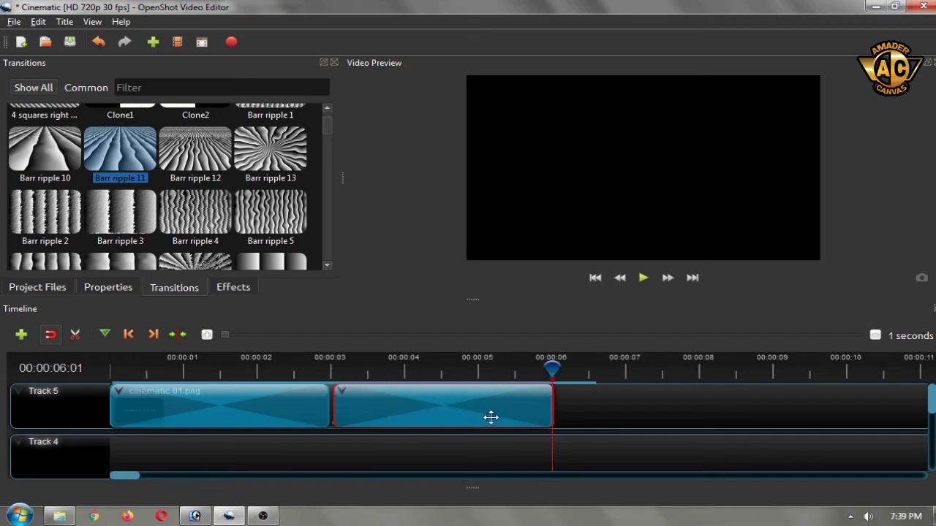
right_click(439, 406)
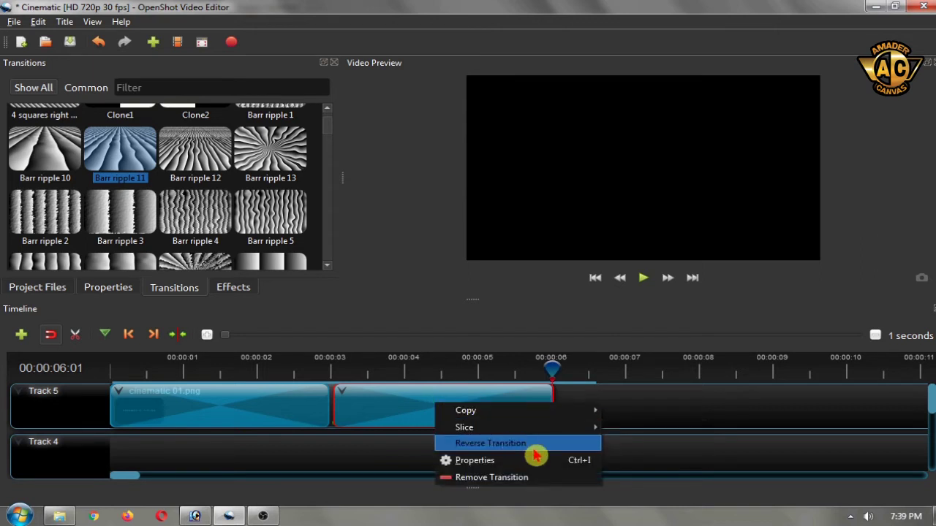
left_click(654, 407)
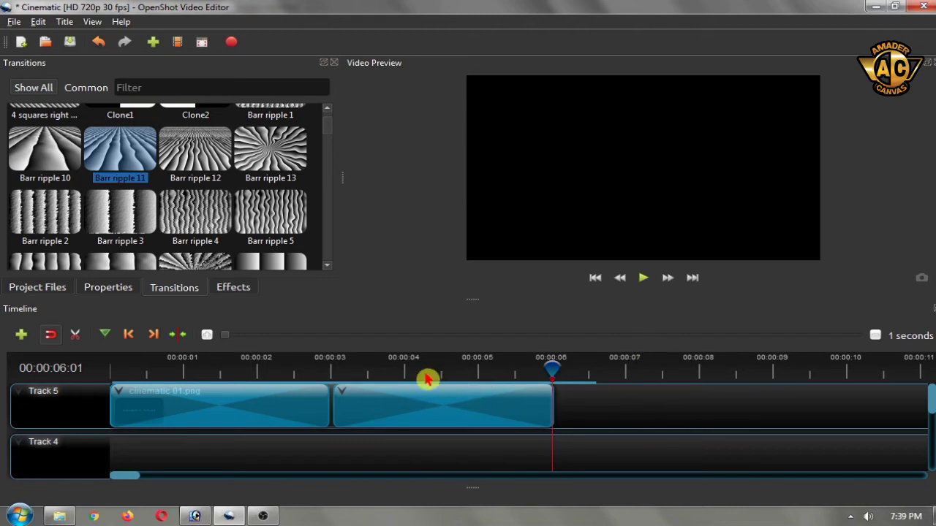
Step: Place another copy of cinematic 01.png on Track 5 at about 9 seconds and shorten it to about 6 seconds
left_click(879, 342)
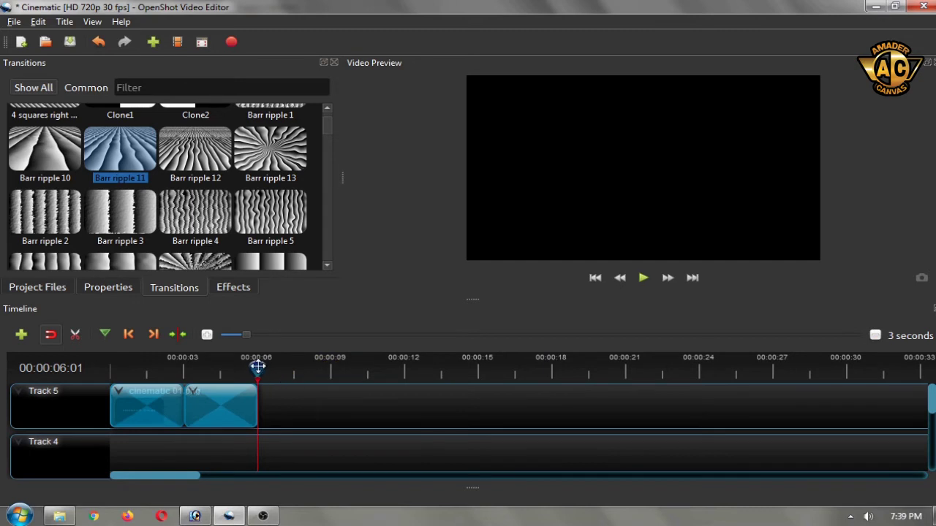
left_click_drag(257, 368, 202, 367)
left_click(38, 289)
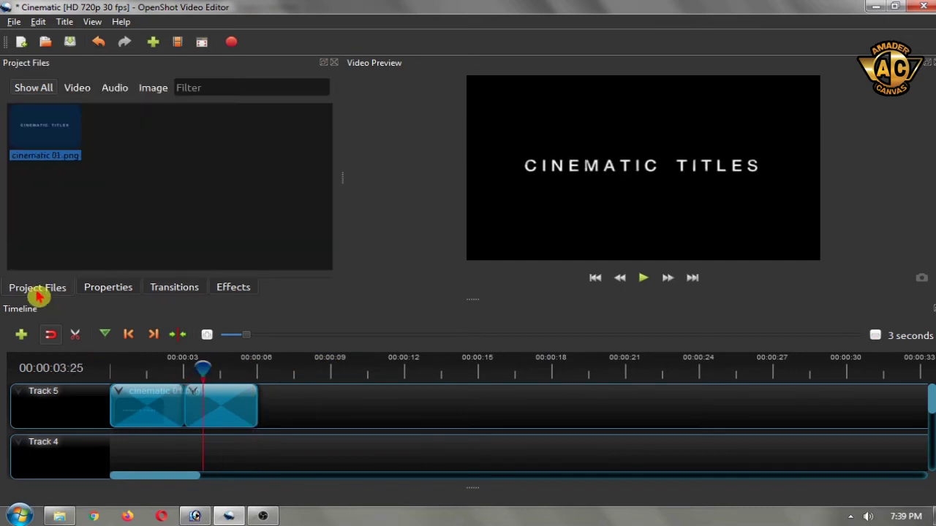
left_click(62, 139)
left_click_drag(42, 118, 370, 389)
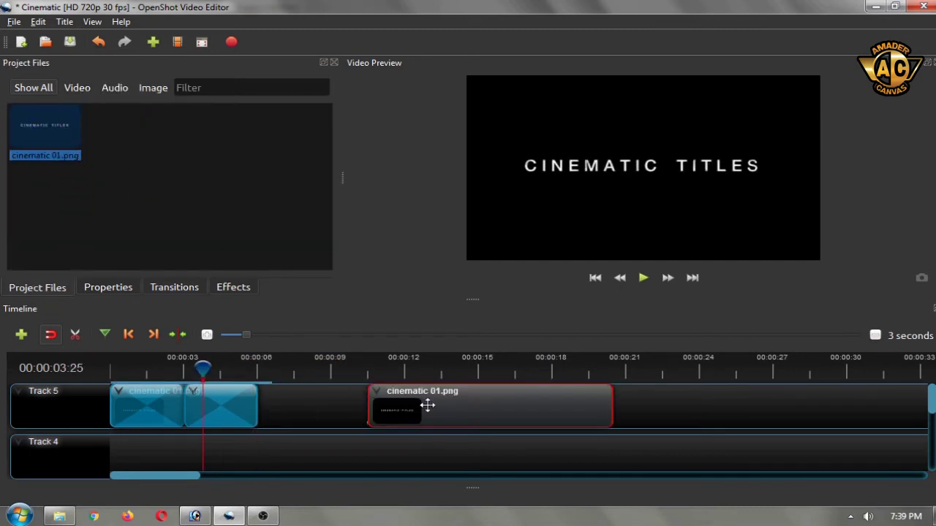
left_click_drag(428, 407, 388, 410)
left_click_drag(574, 406, 488, 406)
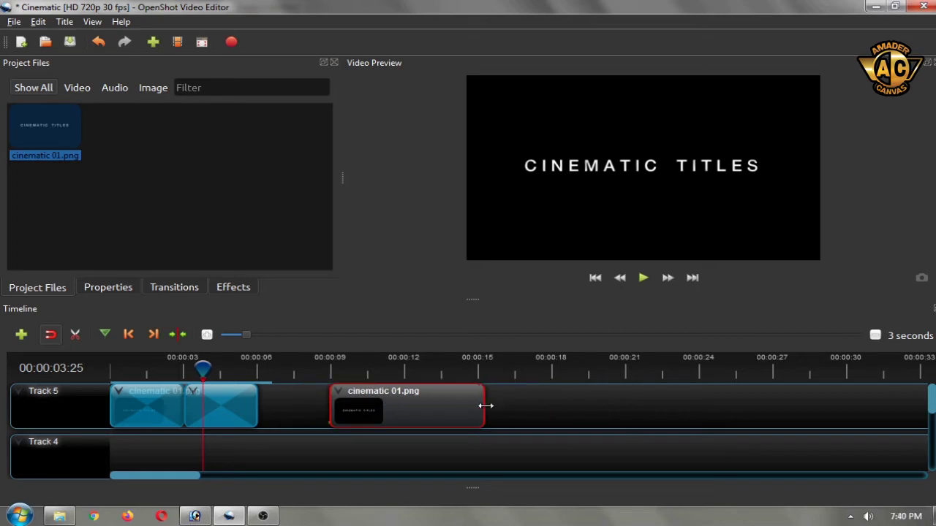
Step: Add the Wipe left to right transition at the start of the second title clip and shorten it to the clip's first half
left_click(180, 292)
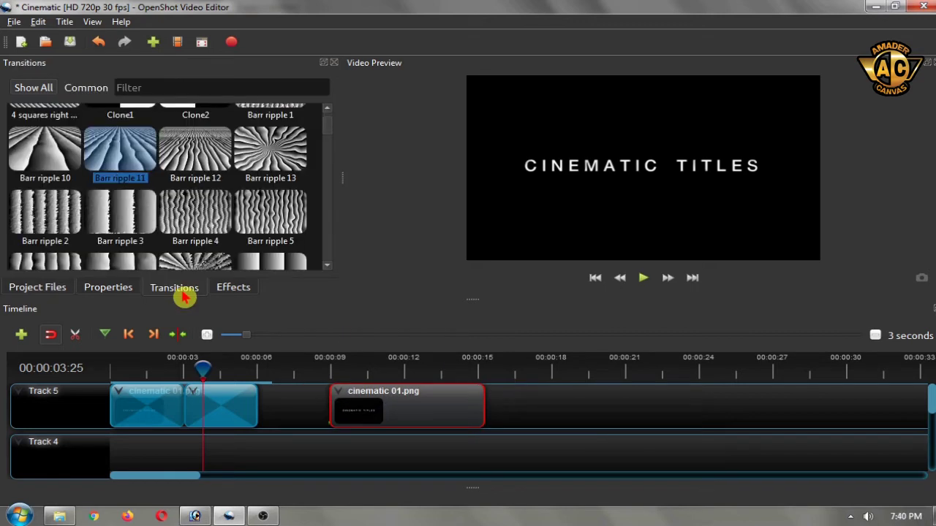
scroll(212, 207, "up", 3)
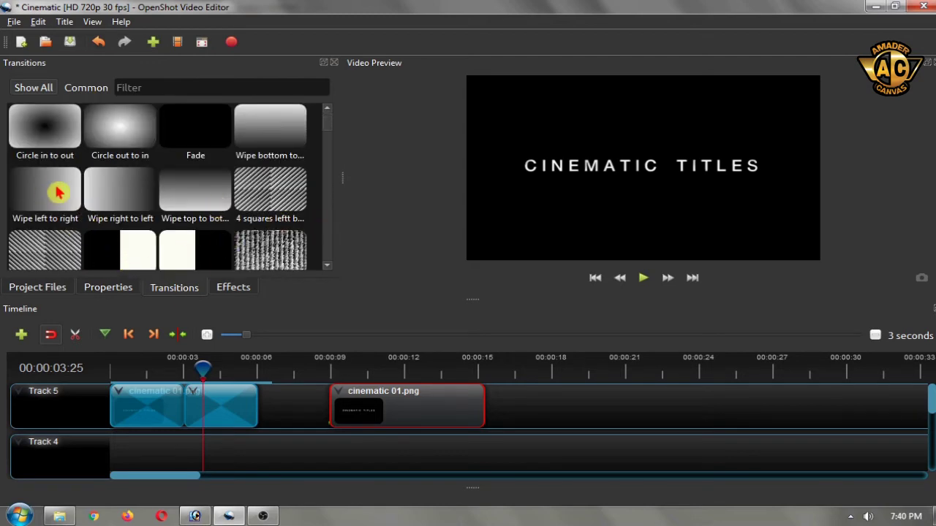
left_click_drag(59, 192, 394, 411)
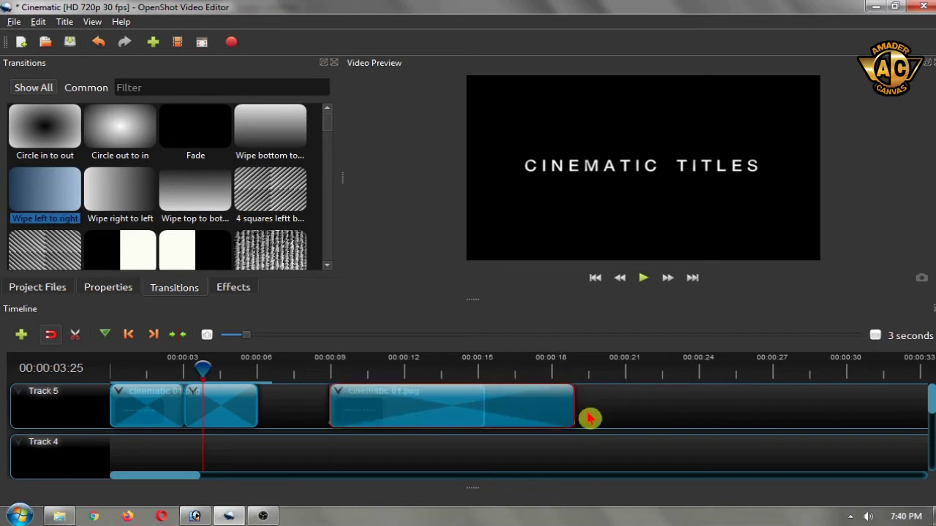
left_click_drag(575, 402, 412, 395)
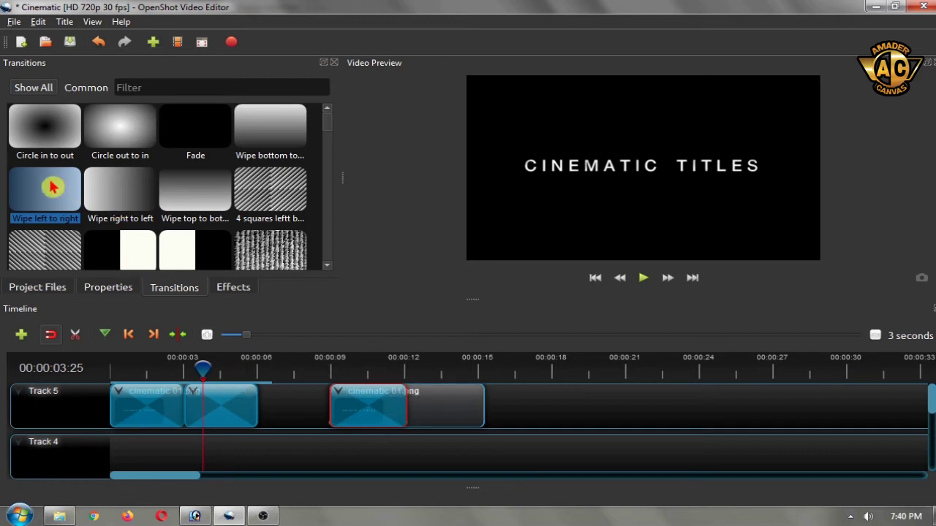
Step: Add another Wipe left to right transition over the second title clip's latter half, trim it to the clip's end, and save the project
left_click_drag(53, 188, 491, 415)
left_click_drag(653, 404, 485, 402)
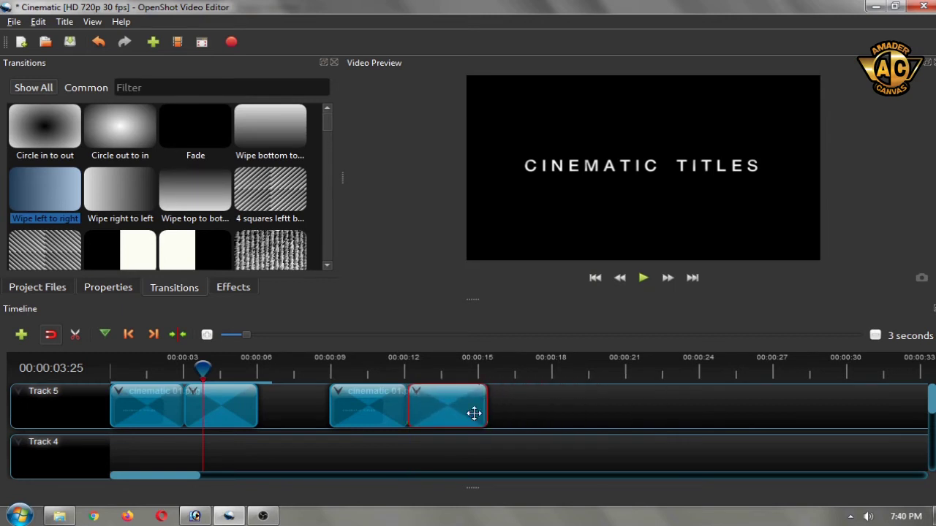
key("ctrl+s")
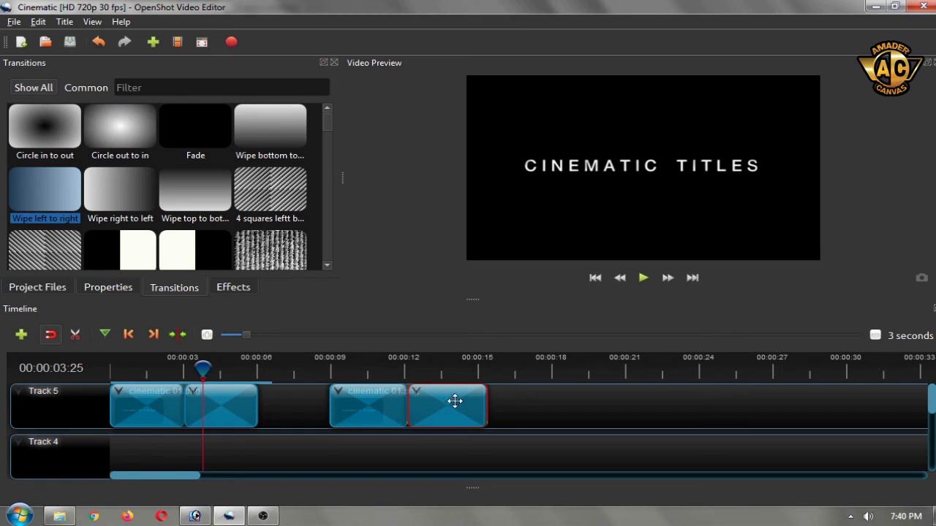
Step: Reverse the second title clip's closing transition and play that clip from about 9 seconds in an enlarged preview to check it
right_click(455, 401)
left_click(534, 424)
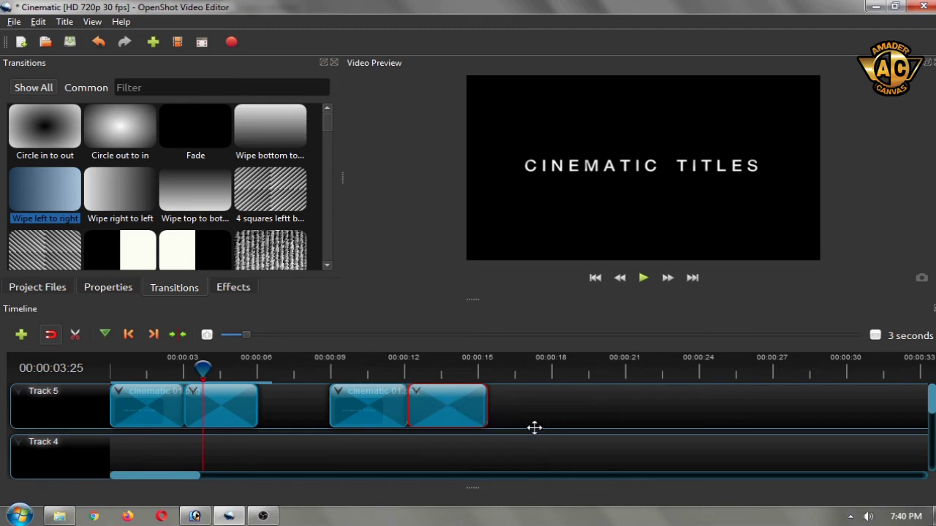
left_click(329, 370)
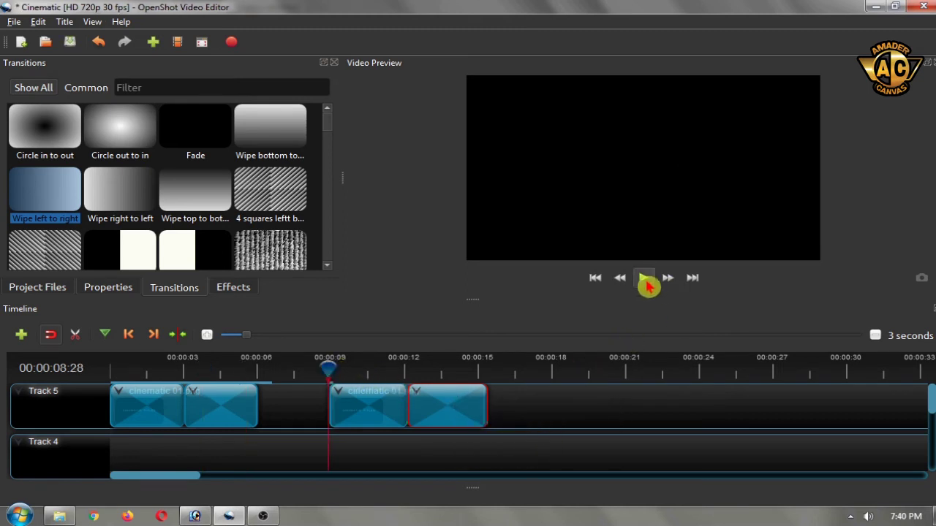
left_click_drag(468, 298, 469, 335)
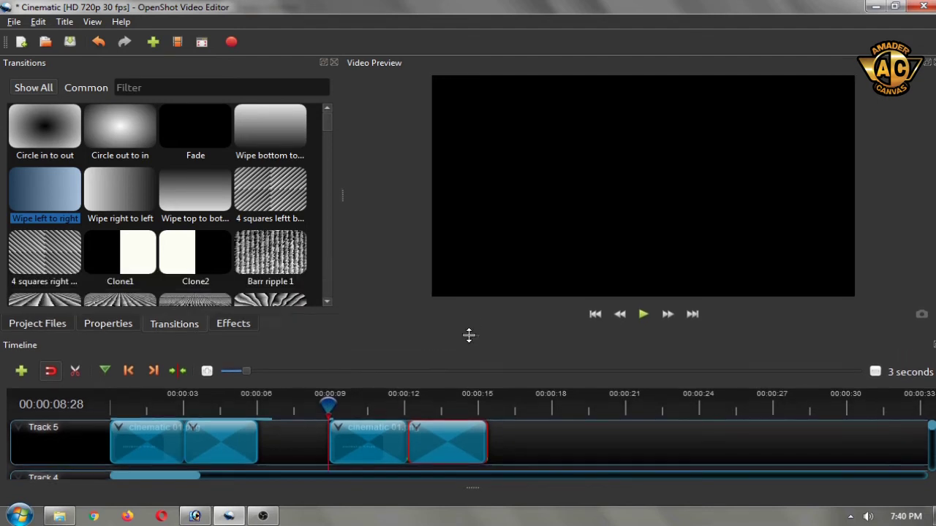
left_click(643, 314)
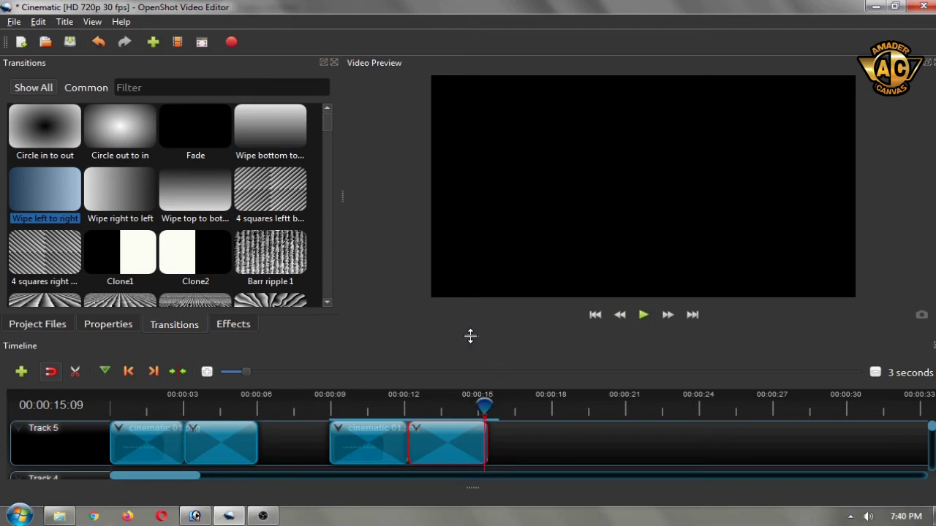
left_click_drag(470, 336, 474, 292)
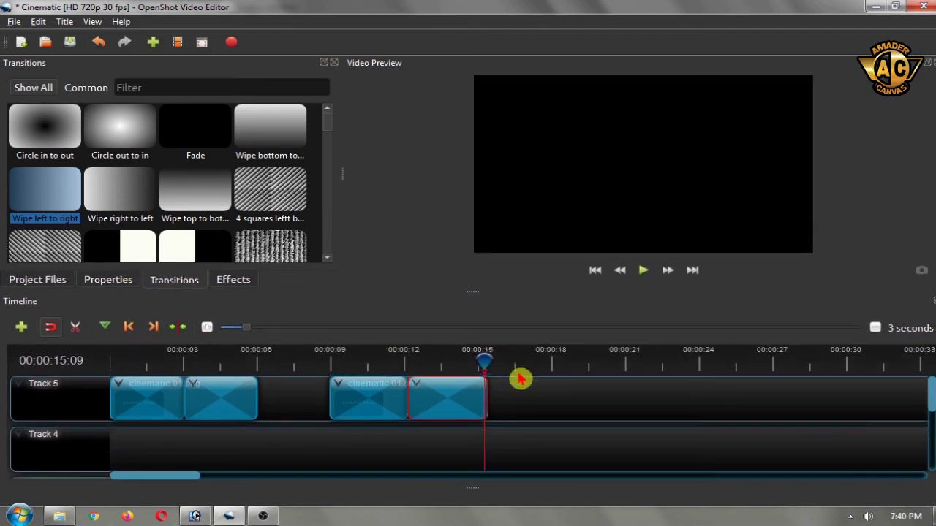
Step: Place a third copy of cinematic 01.png on Track 5 at about 18 seconds and shorten it to about 6 seconds
left_click(48, 281)
left_click_drag(47, 133, 579, 397)
left_click_drag(792, 398, 696, 401)
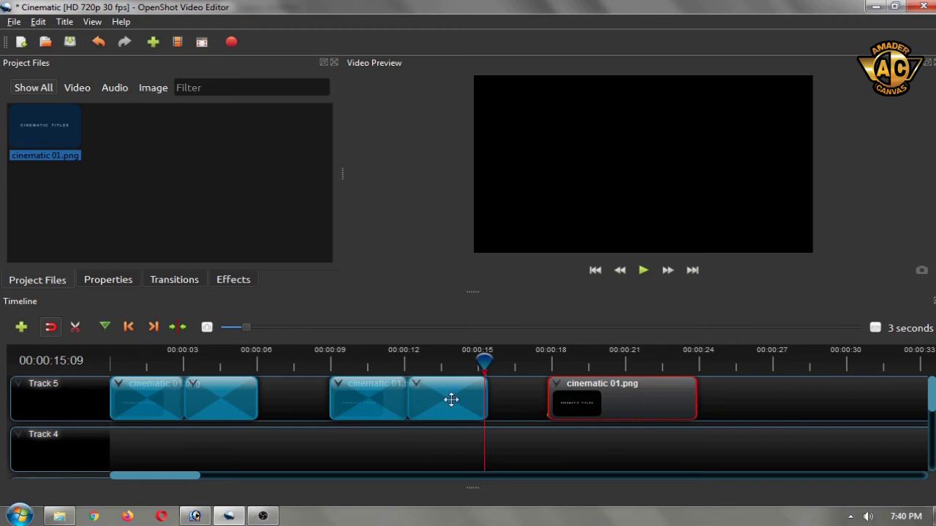
Step: Add the Fade transition at the start of the third title clip and shorten it to roughly the clip's first half
left_click(181, 285)
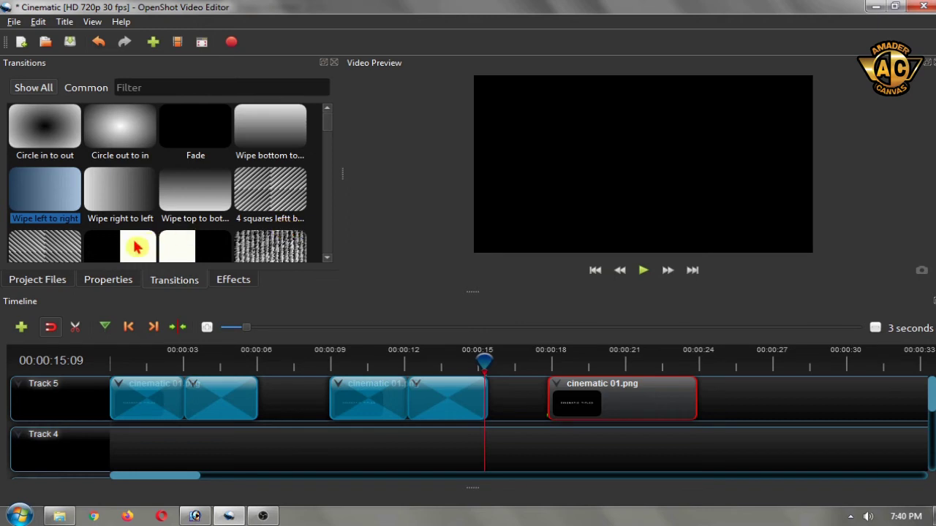
left_click(137, 188)
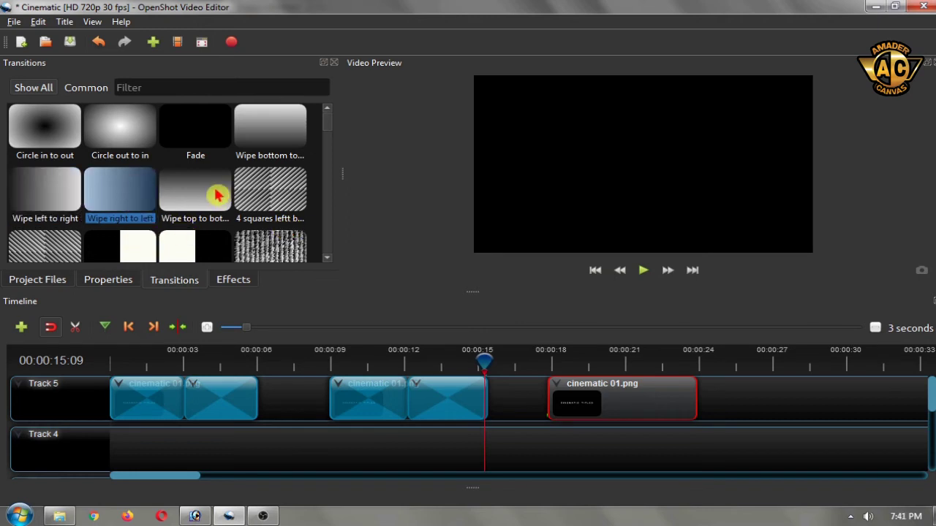
left_click(215, 193)
left_click(285, 139)
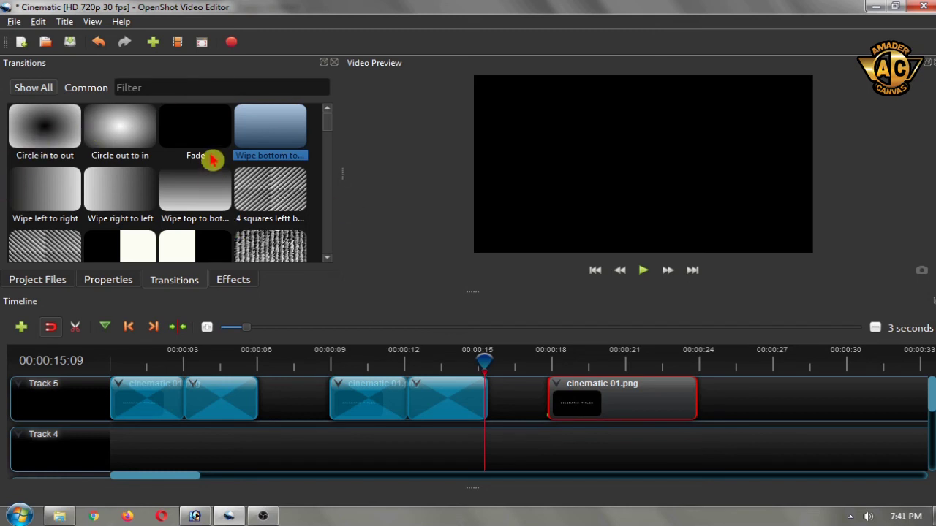
left_click(202, 136)
left_click_drag(199, 130, 560, 384)
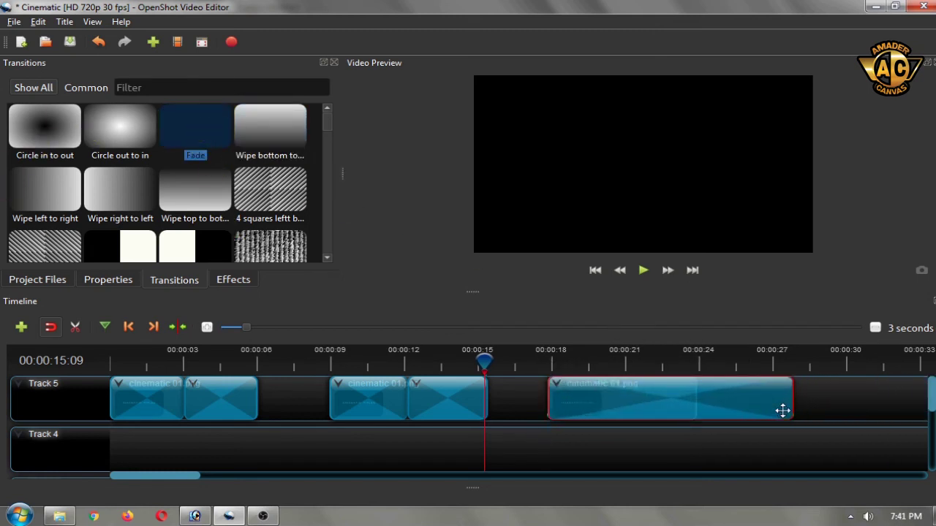
left_click(808, 408)
left_click_drag(794, 397, 633, 396)
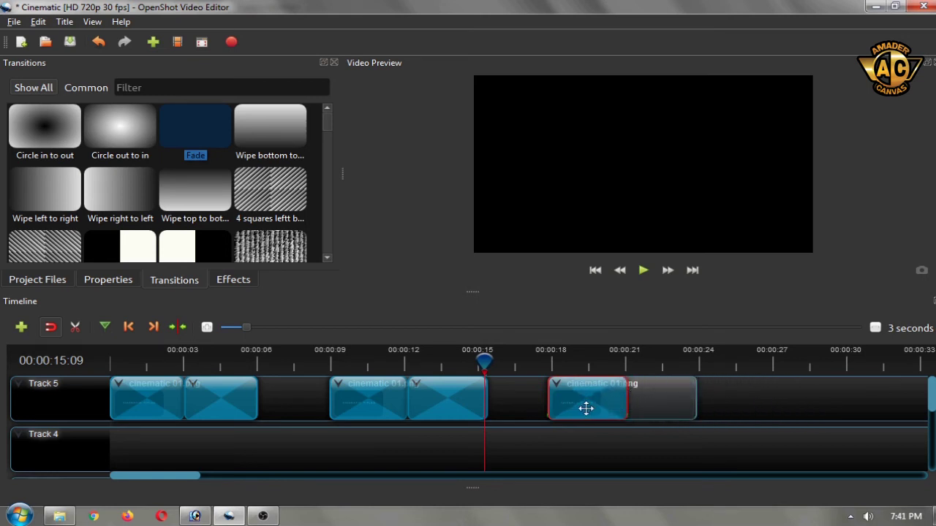
Step: Add another Fade over the third title clip's latter half, trim it to the clip's end, and reverse it
left_click_drag(194, 157, 702, 401)
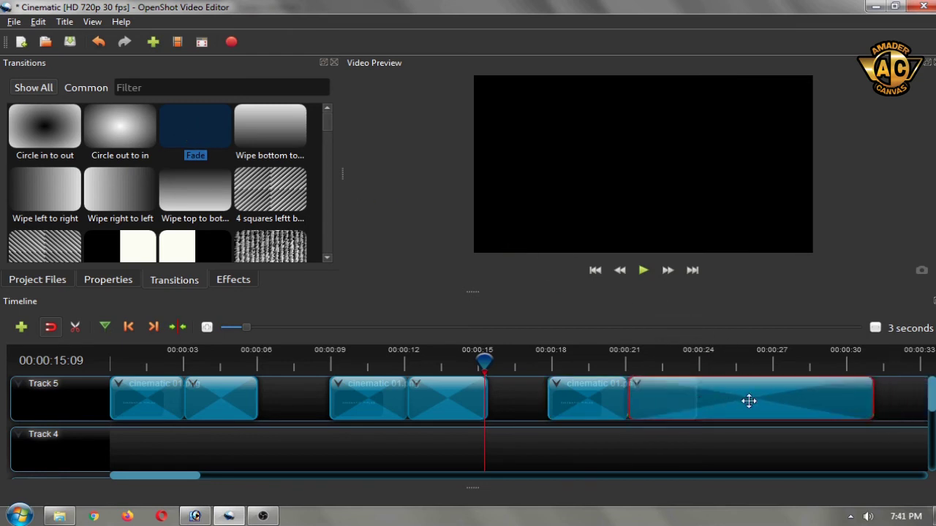
left_click_drag(870, 394, 701, 398)
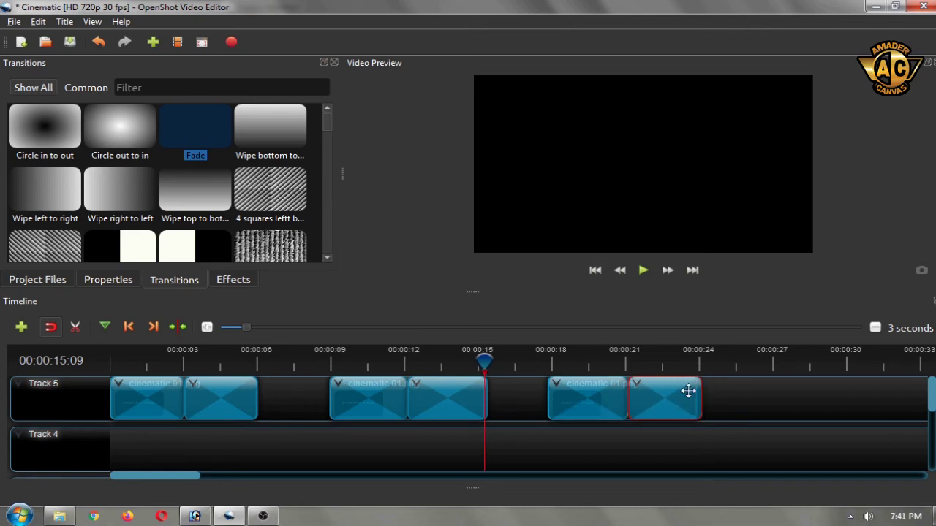
right_click(664, 397)
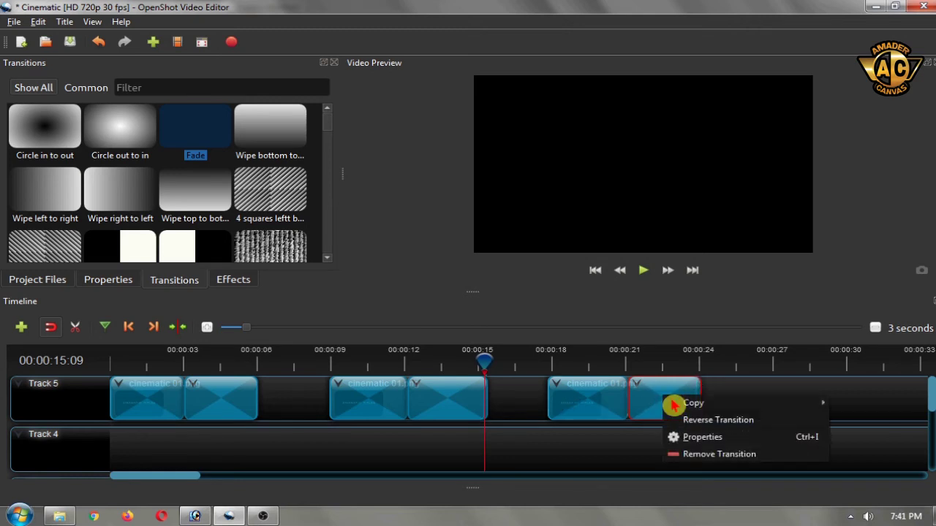
left_click(674, 434)
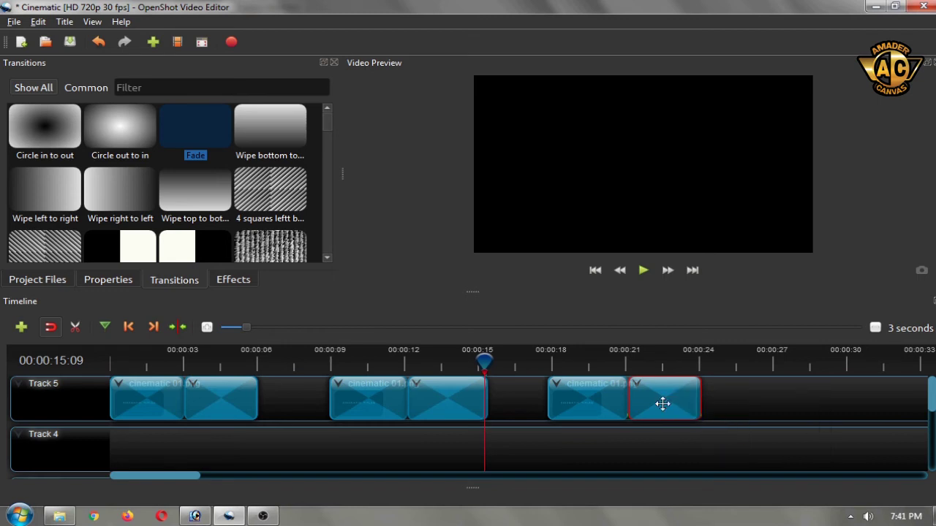
Step: Play the third title clip from just before its start to check both fades, and look through the other available transitions
left_click(538, 361)
left_click(646, 272)
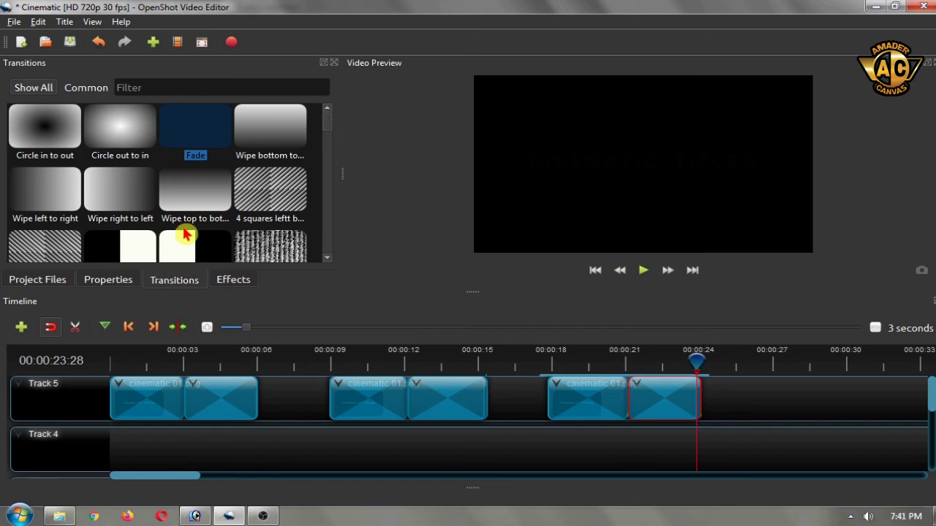
scroll(271, 223, "down", 5)
scroll(272, 220, "down", 10)
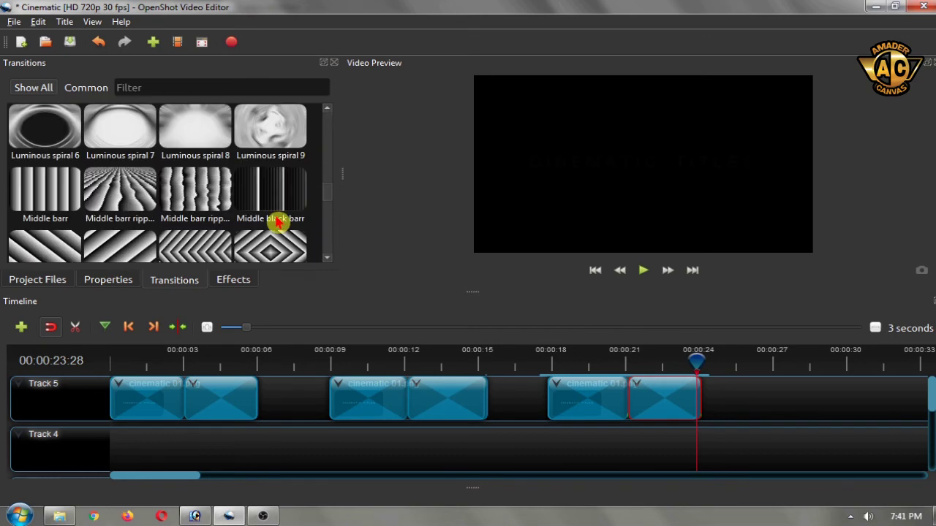
scroll(272, 219, "up", 10)
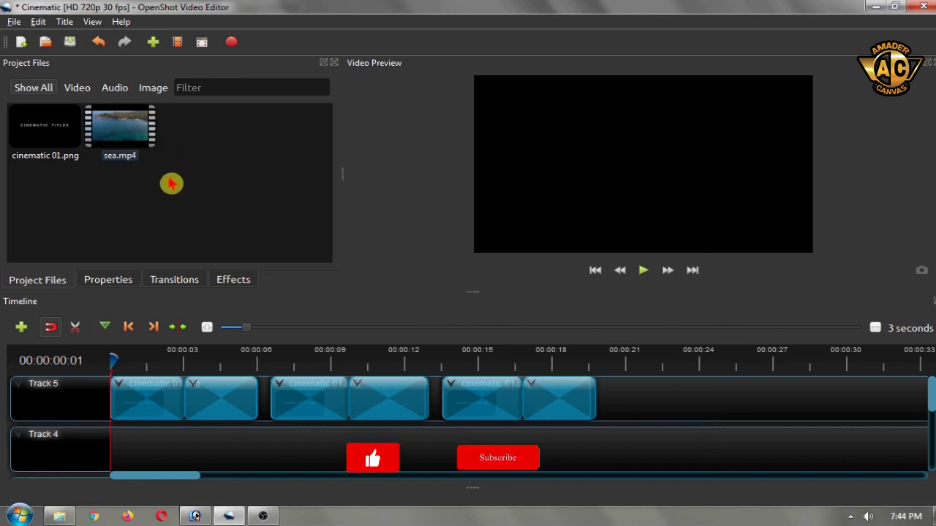
Step: Place sea.mp4 on Track 4 beneath the title clips, starting at the beginning of the timeline
left_click_drag(131, 127, 391, 472)
left_click_drag(517, 451, 288, 451)
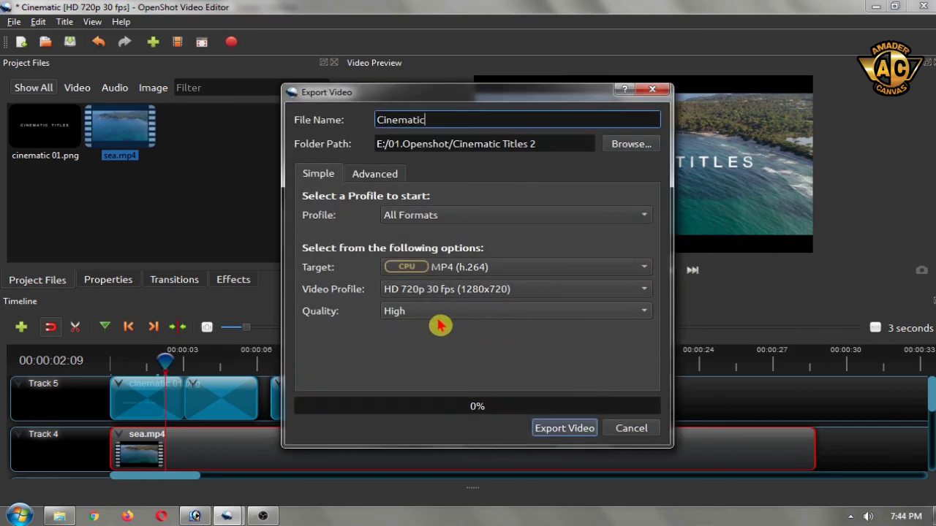
Step: Export the video as Cinematic in MP4 (h.264), HD 720p 30 fps, High quality, and close the export dialog when finished
left_click(561, 435)
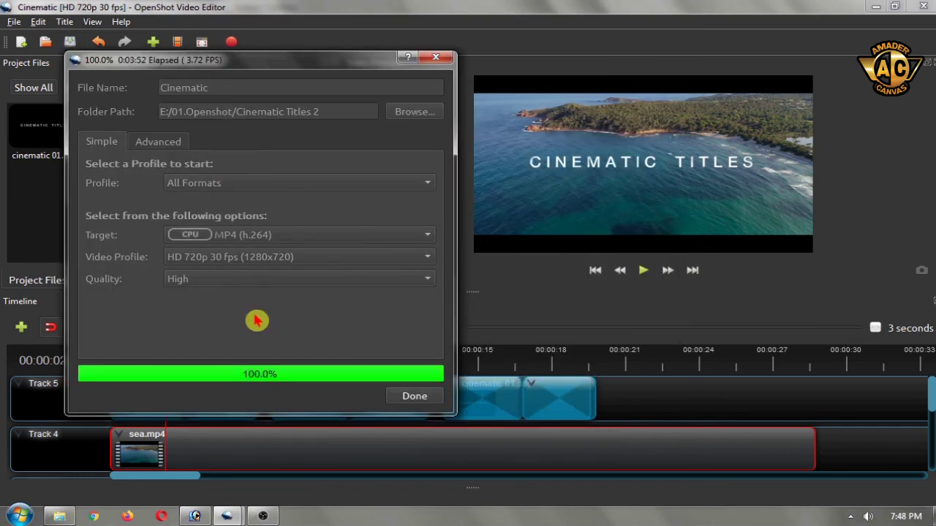
left_click(415, 404)
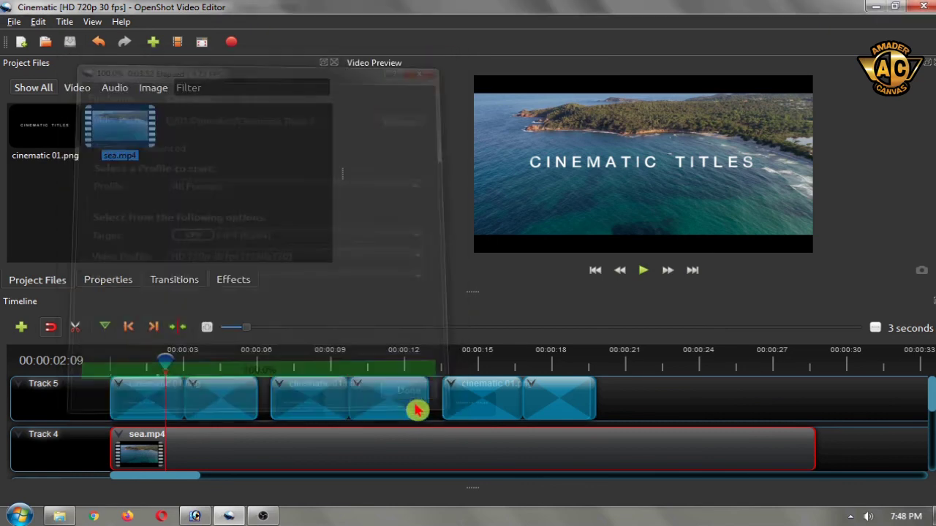